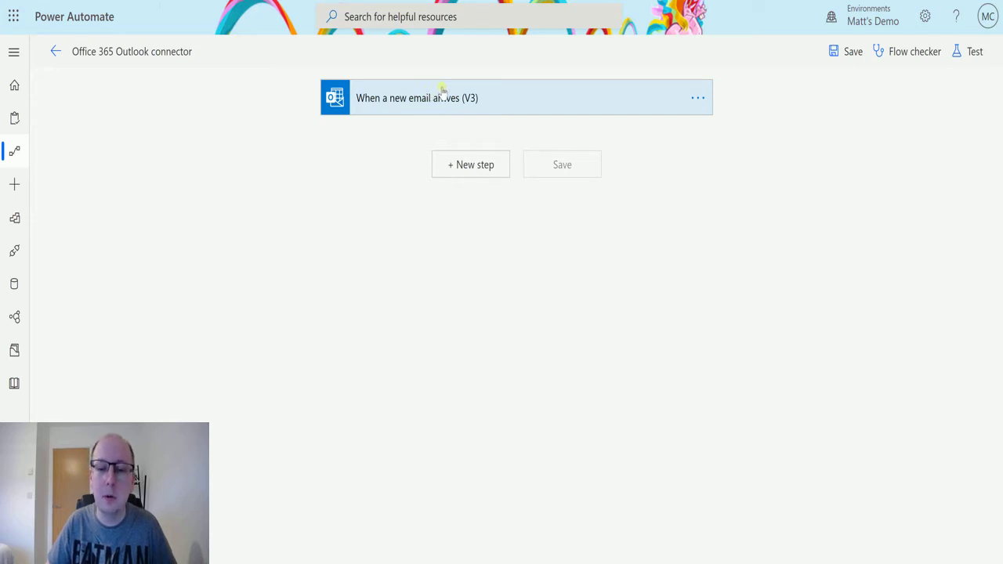
- Search 'office' and add Office 365 Outlook's 'Get mail tips for a mailbox (V2)' action after the trigger
click(476, 171)
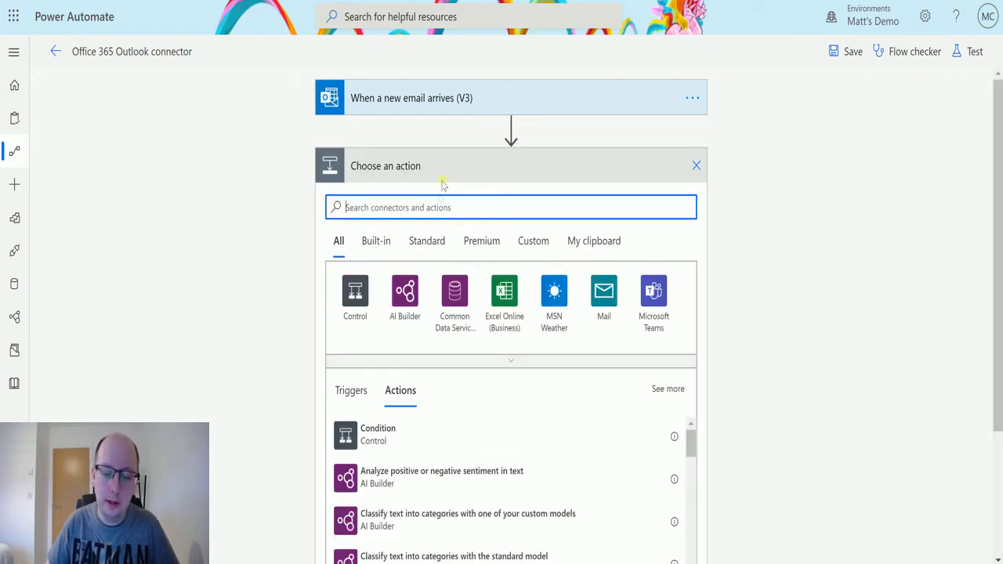
text(office)
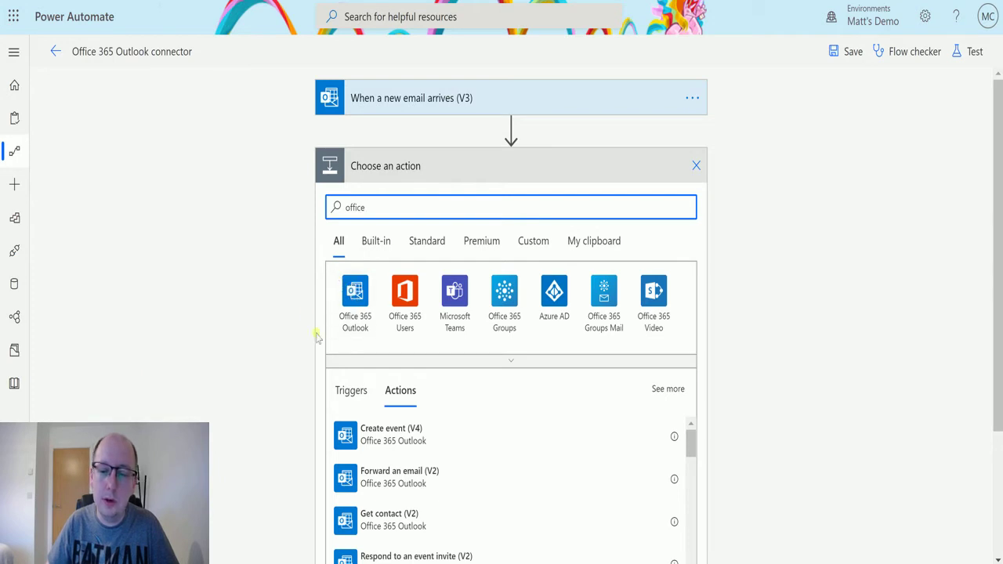
click(358, 299)
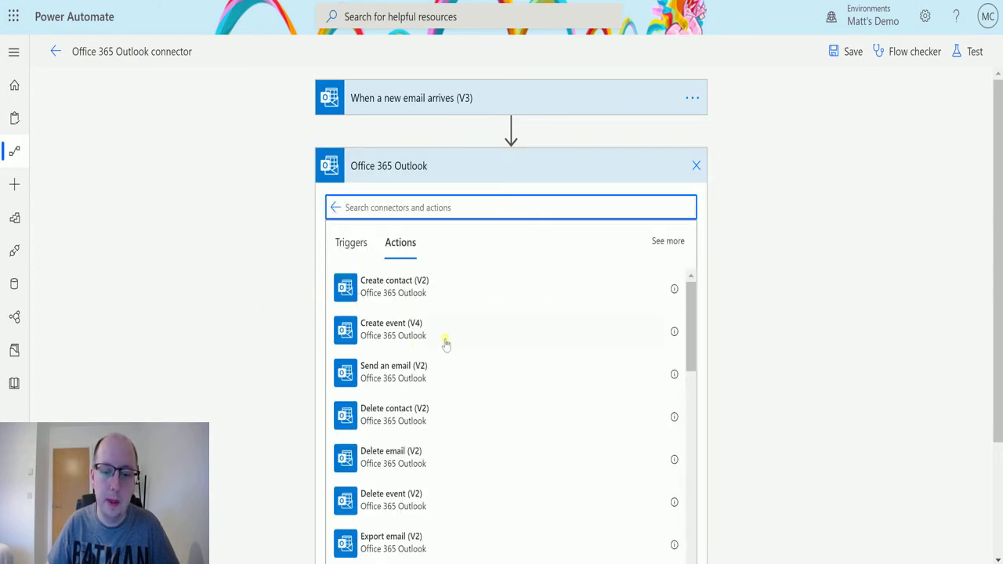
scroll(510, 340, down, 3)
scroll(518, 339, down, 6)
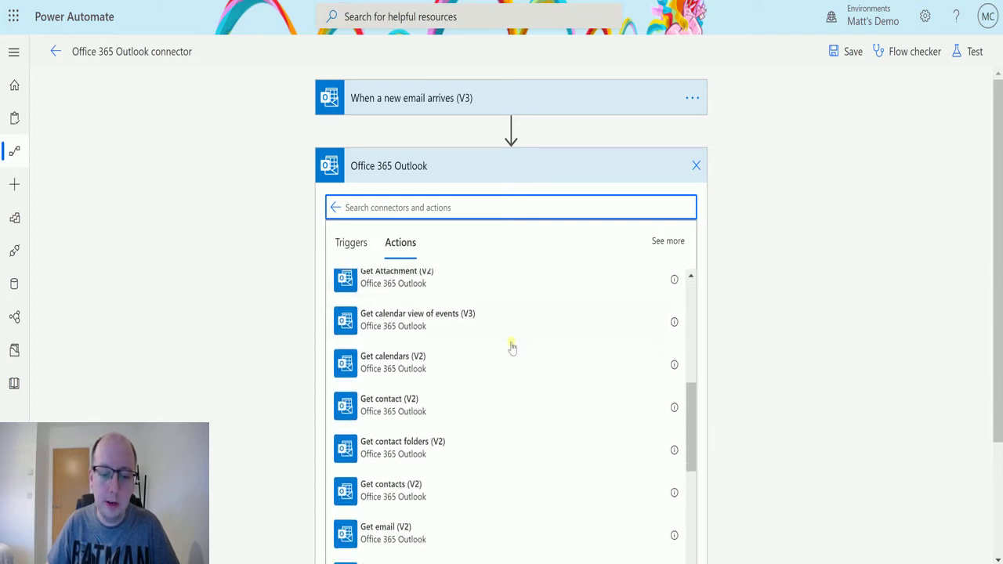
scroll(506, 329, down, 4)
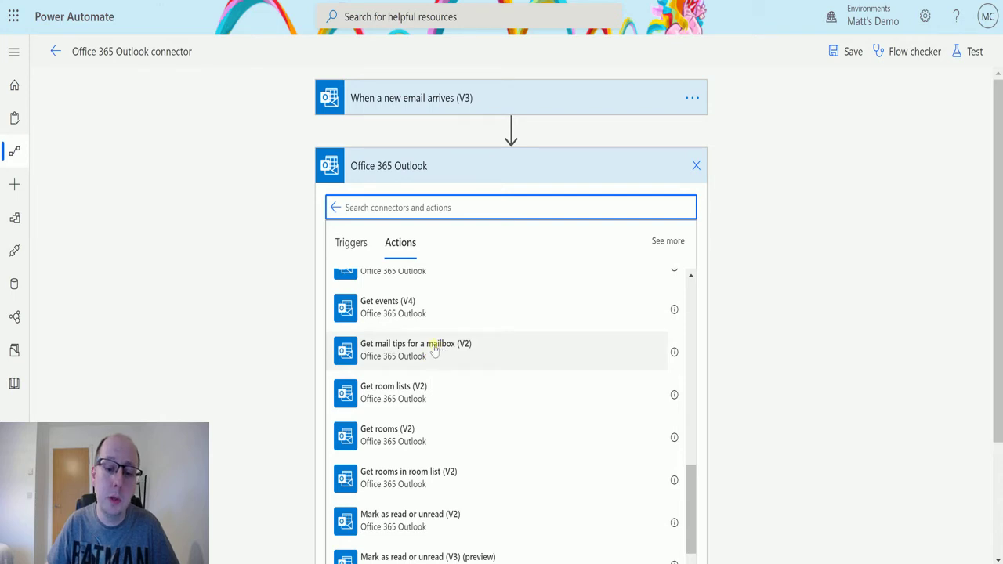
click(486, 345)
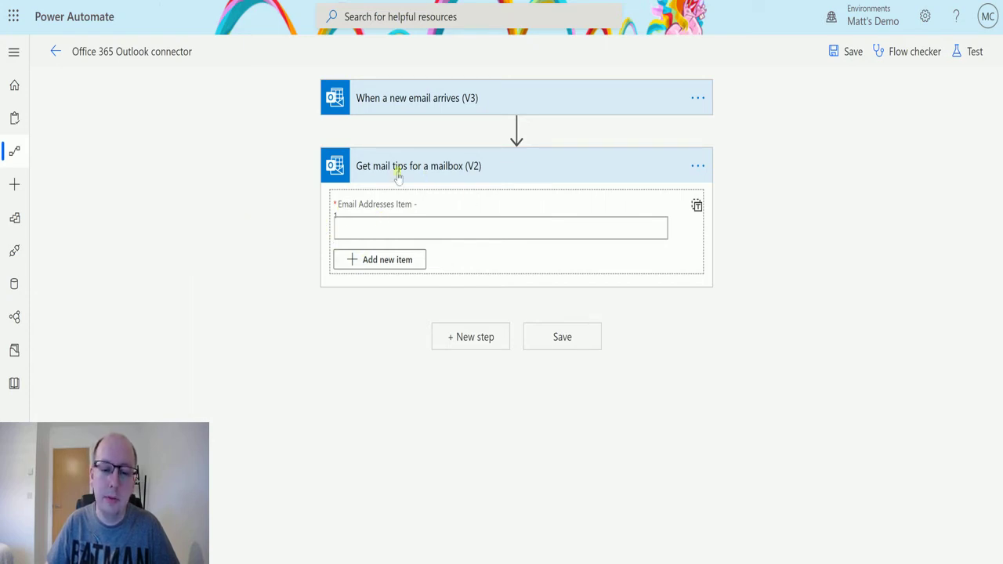
- Enter the user's own mailbox e-mail address in the Email Addresses Item field
click(366, 233)
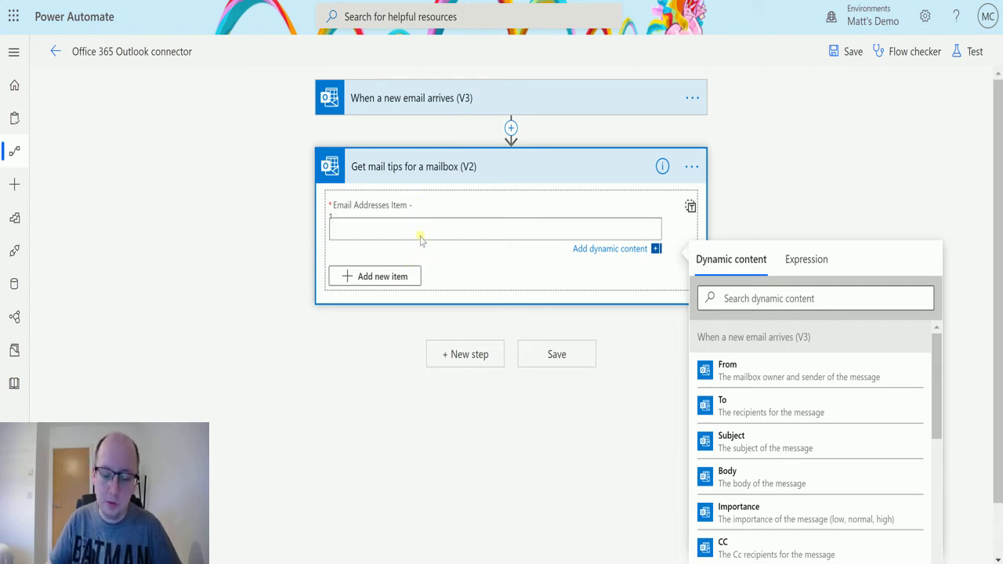
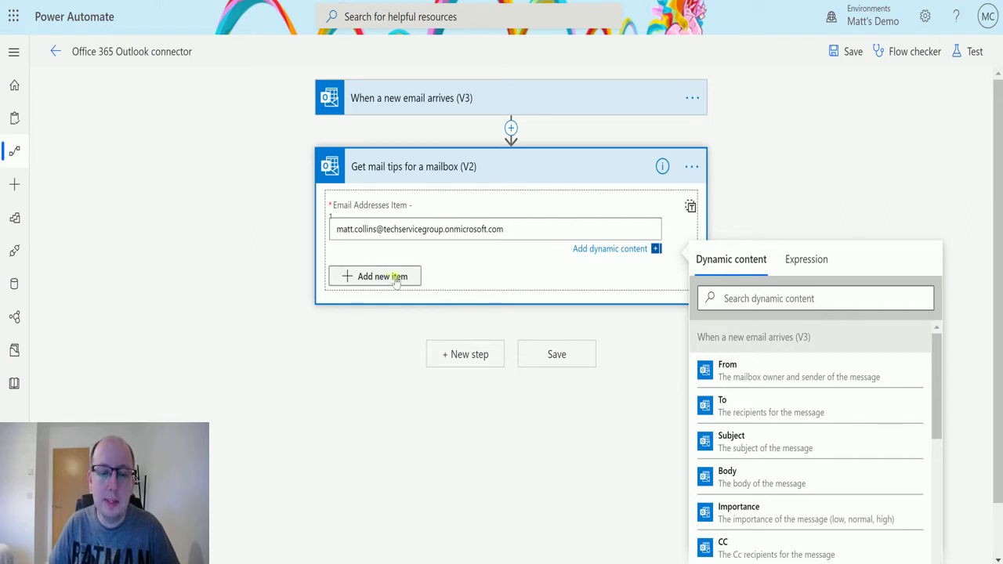
click(439, 315)
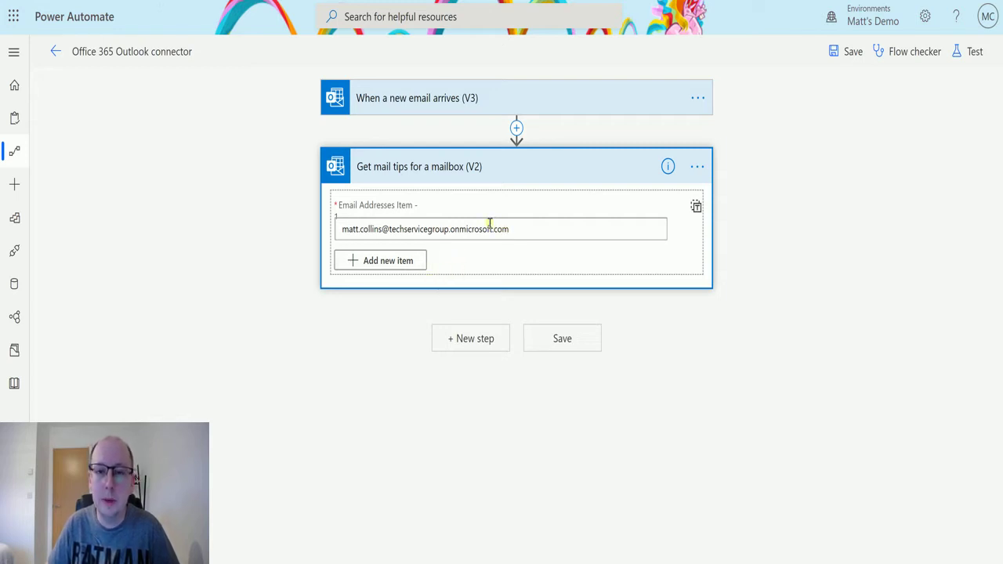
click(412, 260)
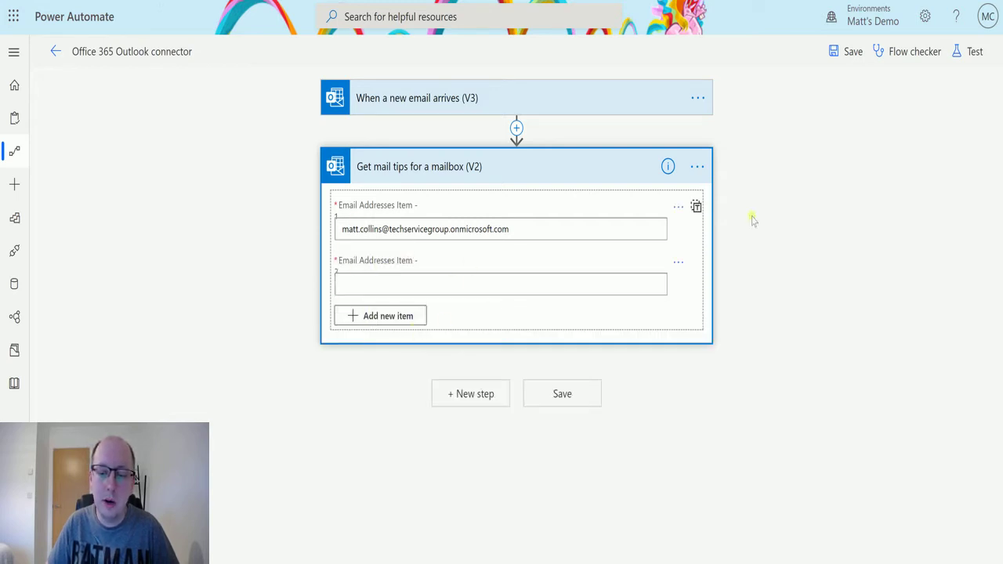
click(697, 206)
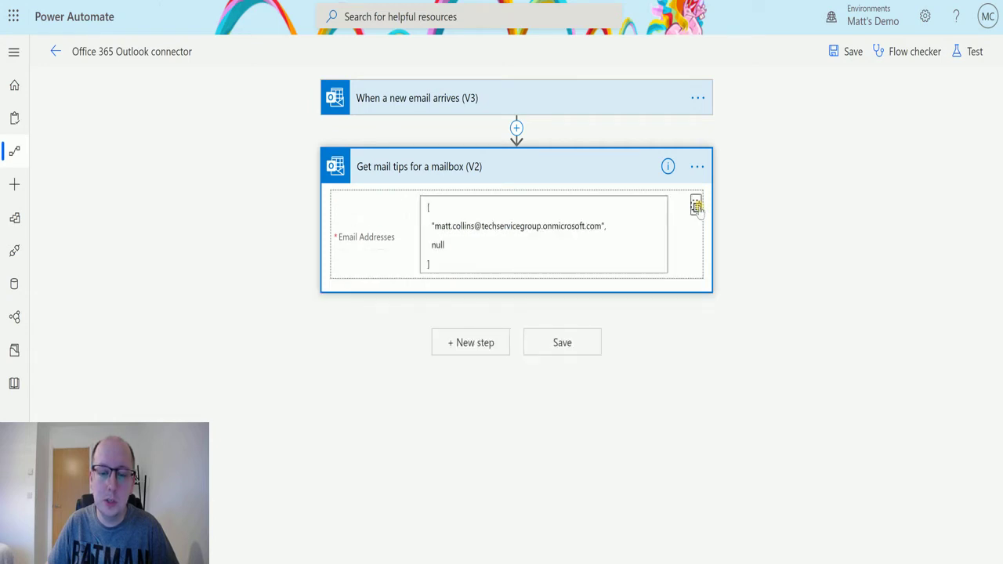
click(697, 206)
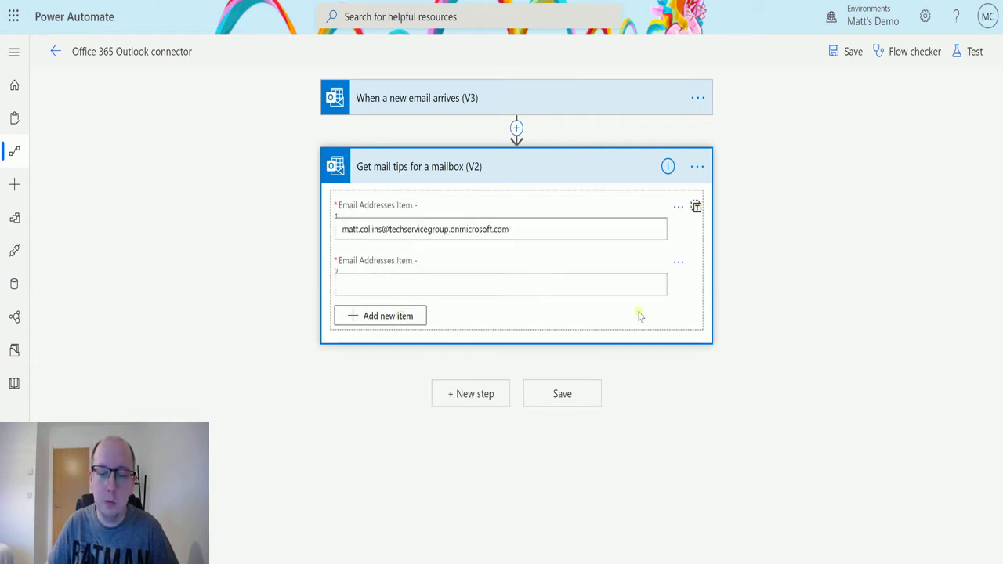
click(678, 262)
click(706, 291)
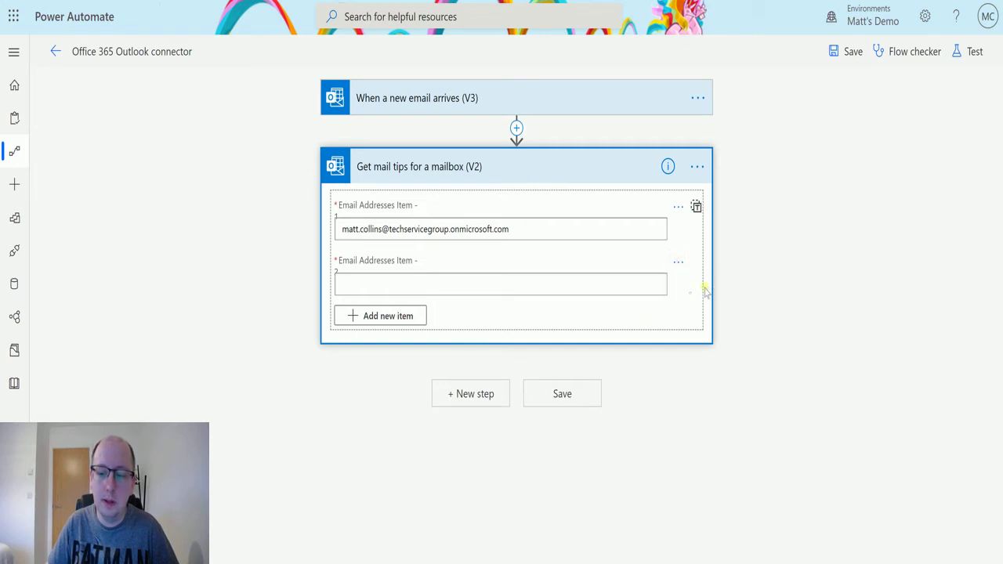
click(696, 206)
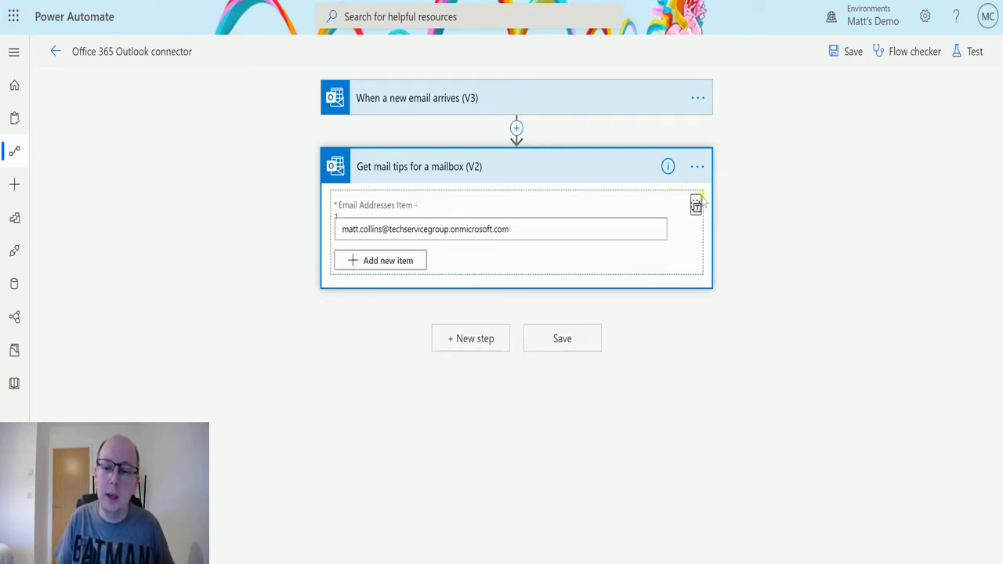
click(696, 206)
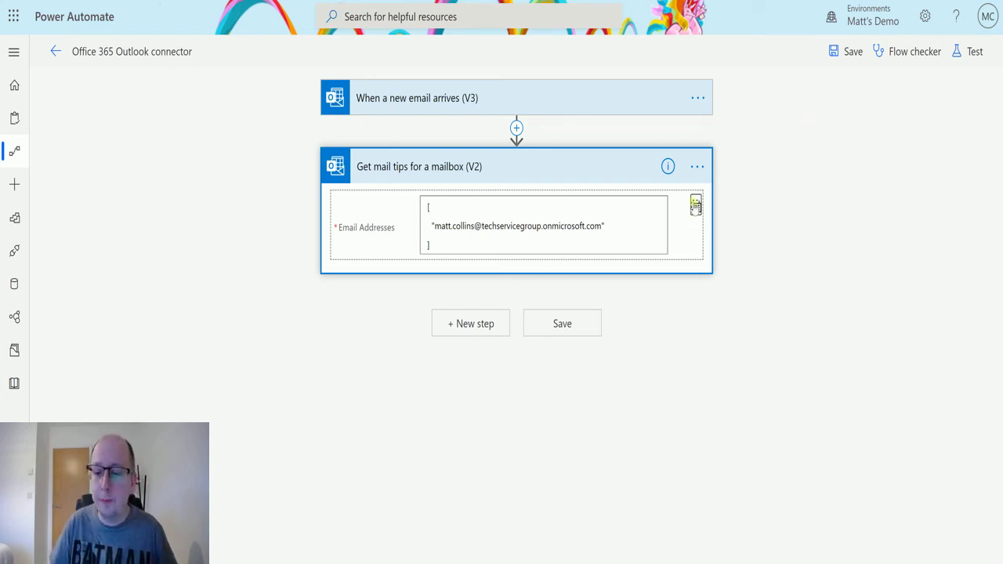
click(696, 204)
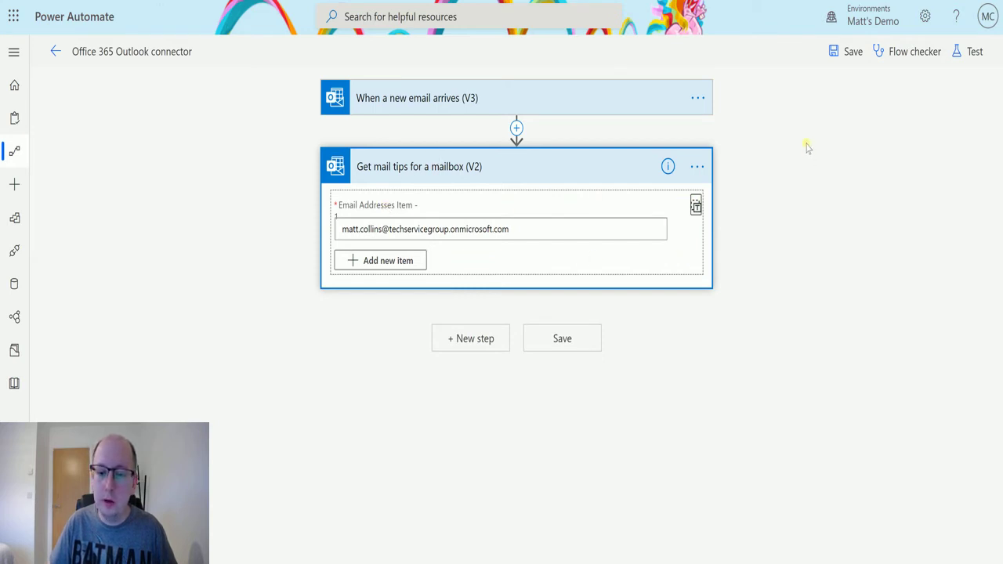
- Save and test the flow using data from the most recent previous run
click(974, 51)
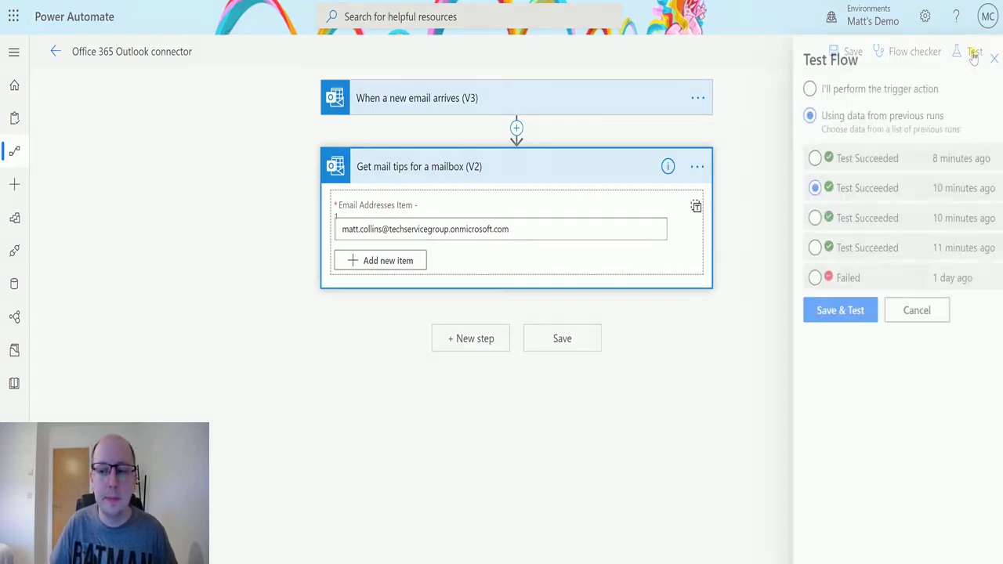
click(803, 158)
click(830, 311)
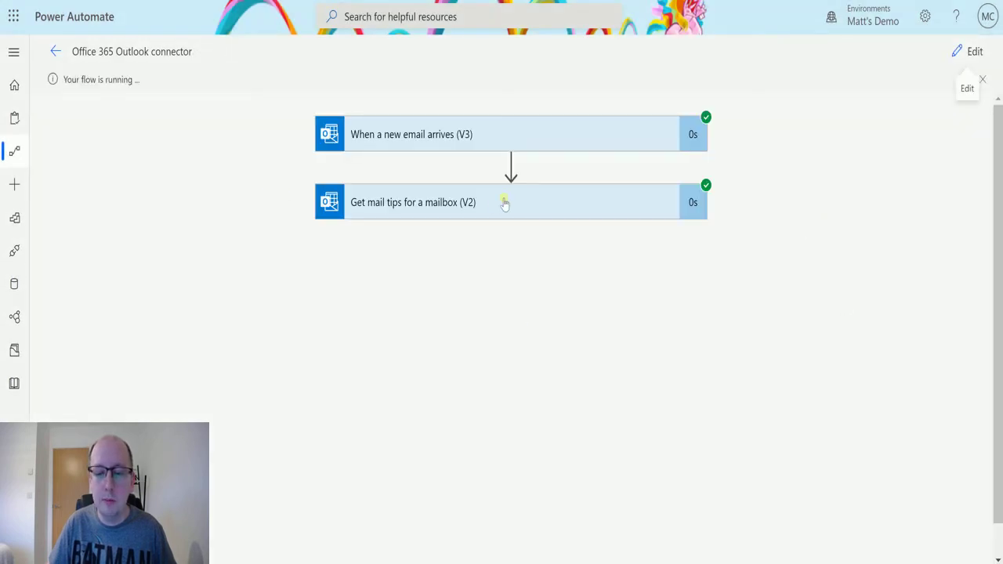
- Expand the mail tips step's run details and scroll its output down to the empty automaticReplies
click(505, 203)
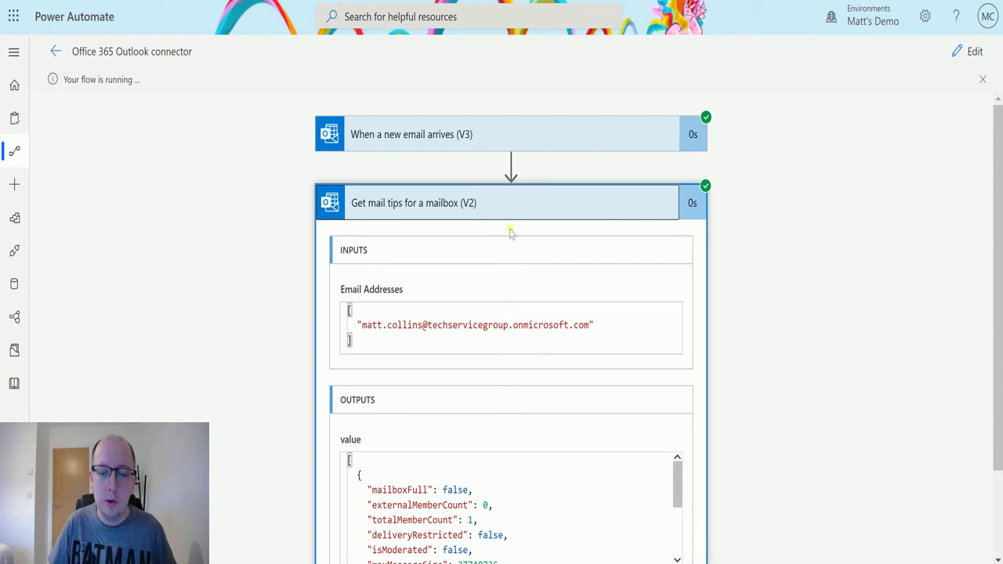
scroll(736, 202, down, 1)
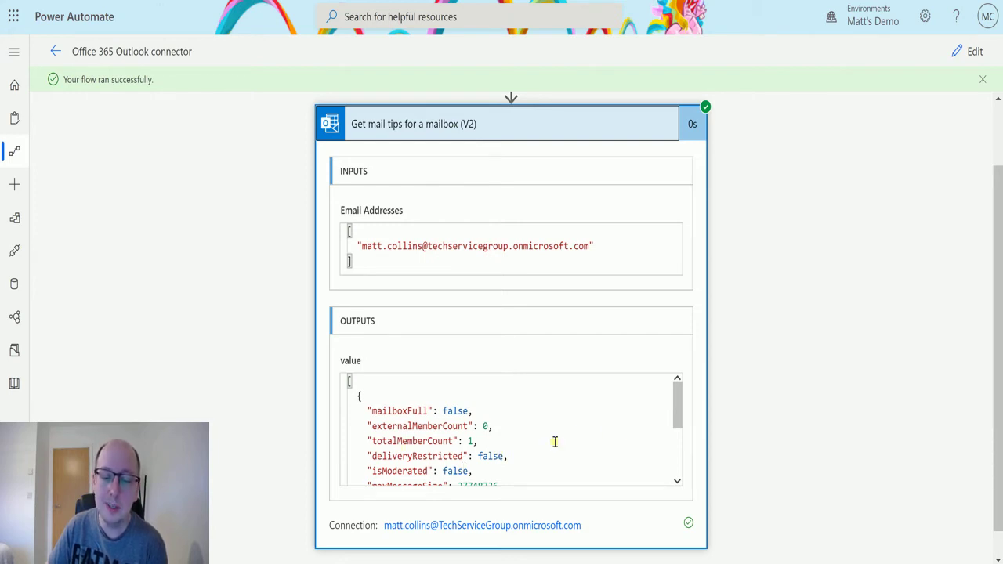
drag(675, 397, 672, 443)
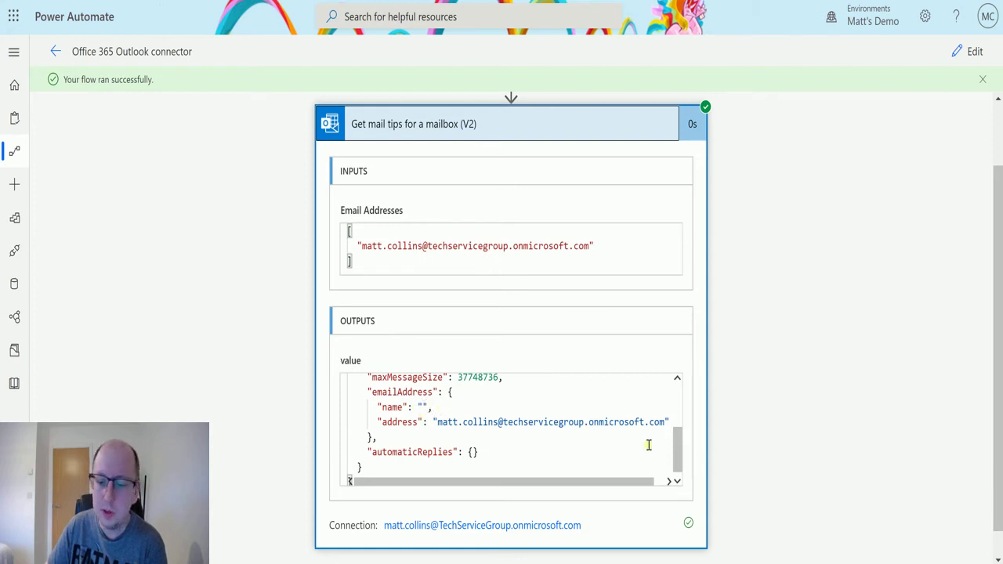
drag(679, 448, 678, 455)
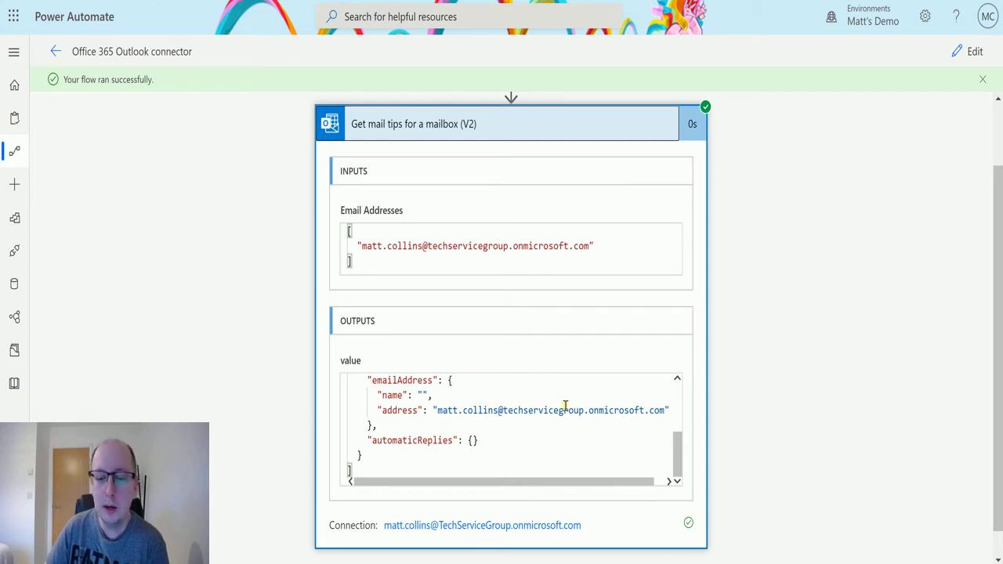
- In edit mode, paste the group mailbox address as a second email item, then switch to Outlook
click(975, 52)
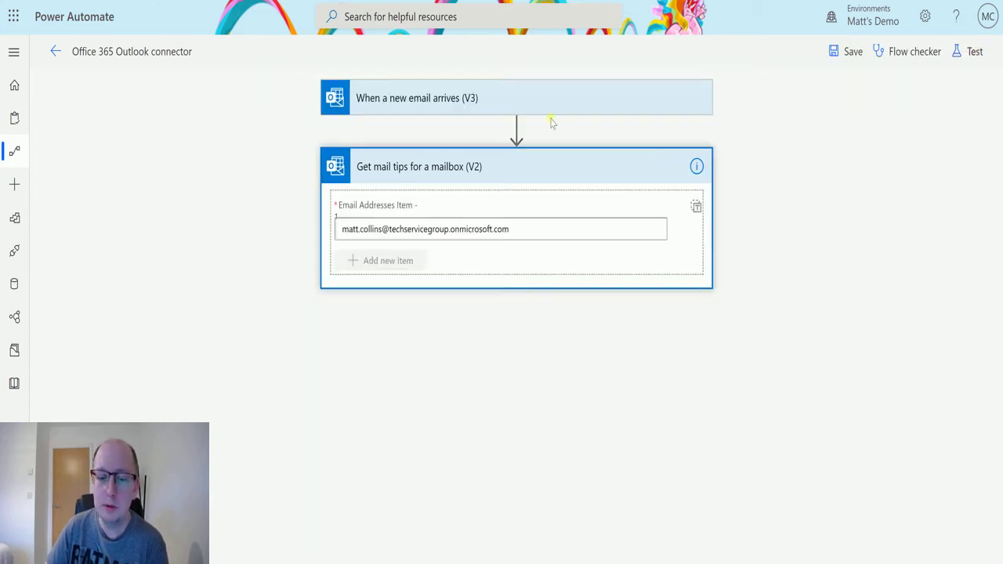
click(379, 264)
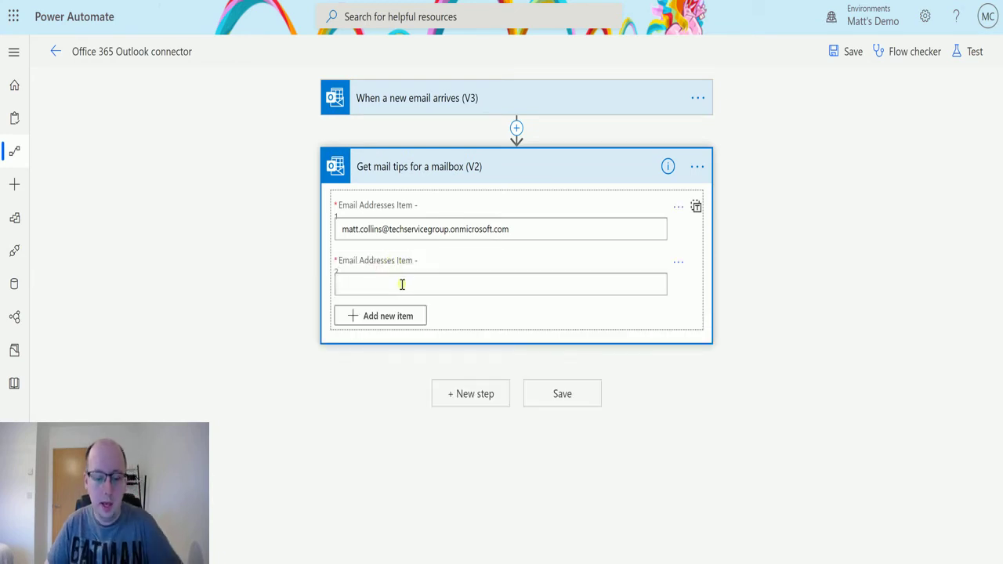
click(404, 285)
key(super+v)
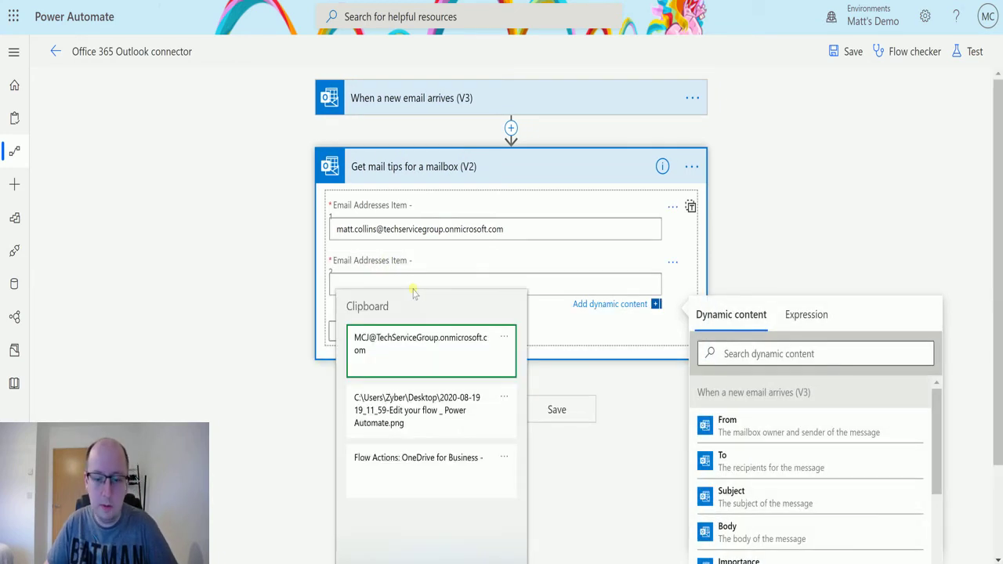
click(422, 345)
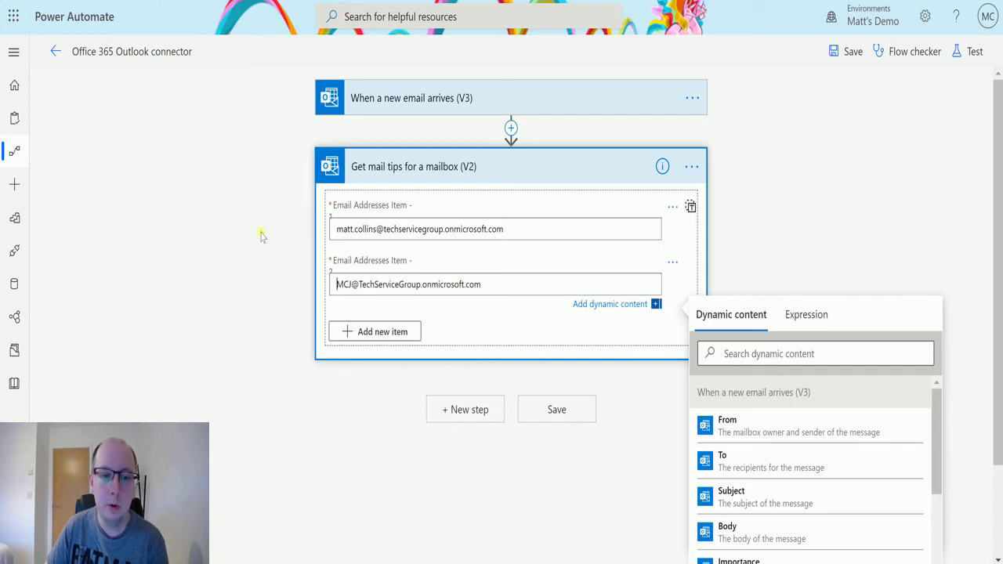
click(296, 268)
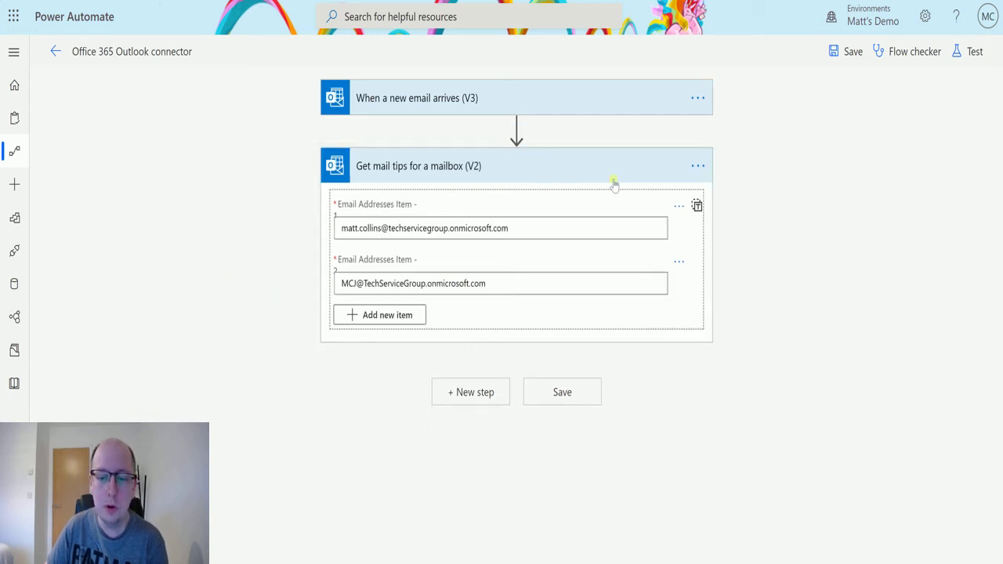
click(697, 205)
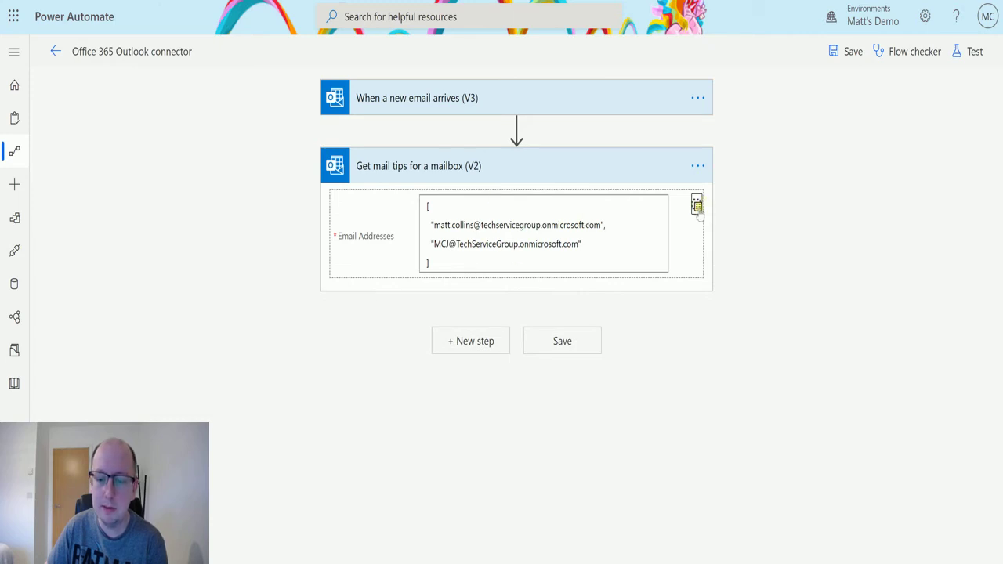
click(697, 205)
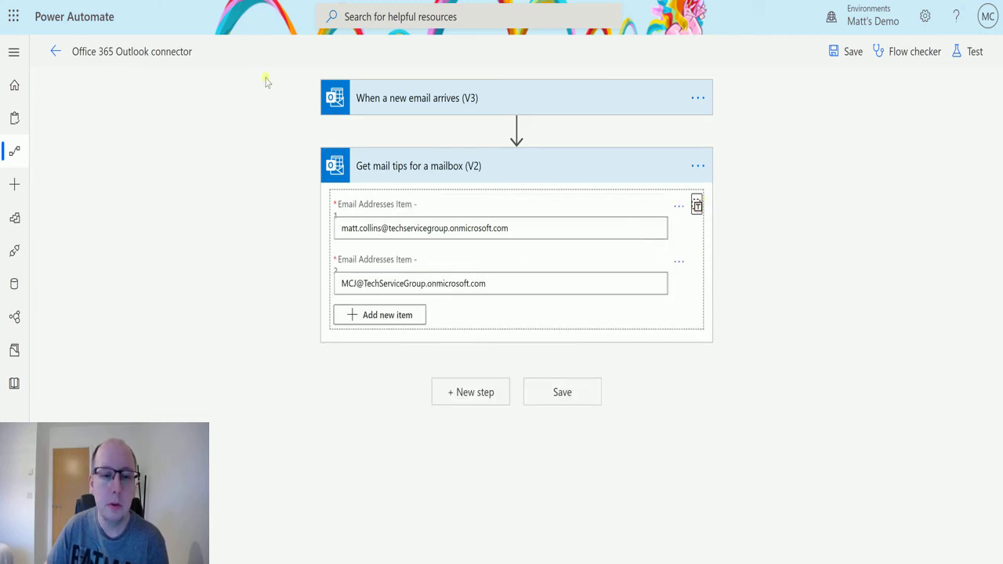
key(ctrl+Tab)
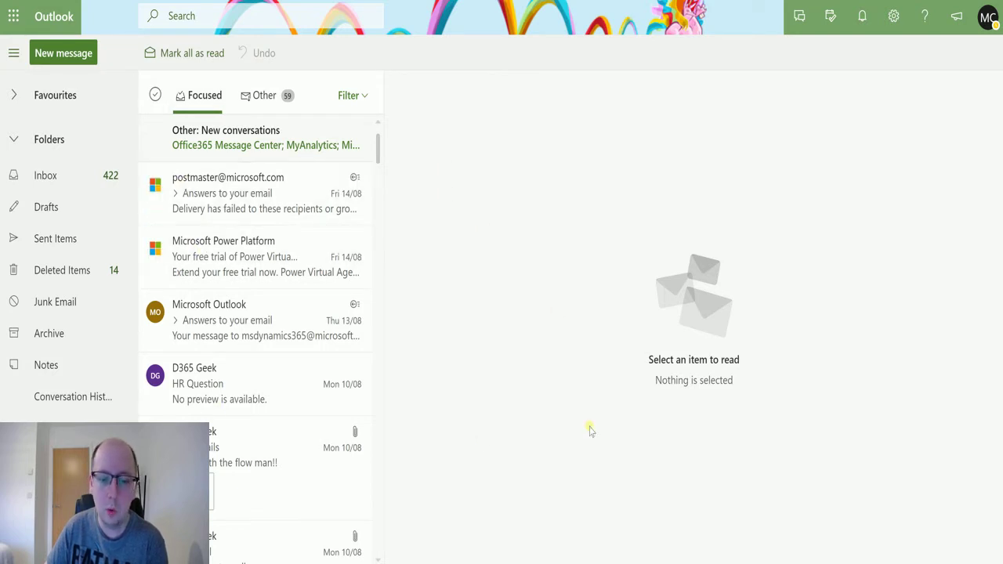
- Turn on automatic replies in the full Outlook settings
click(893, 16)
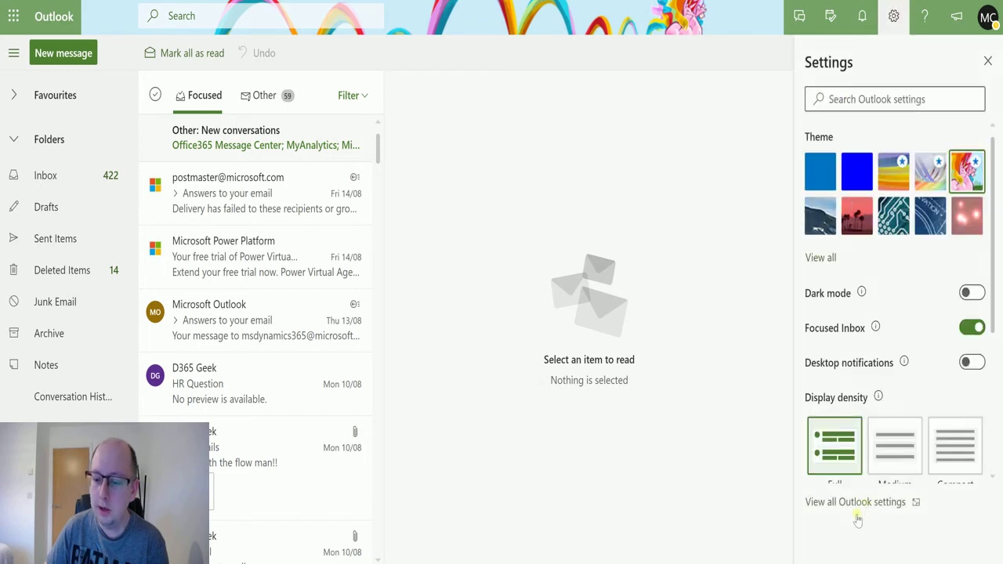
click(854, 503)
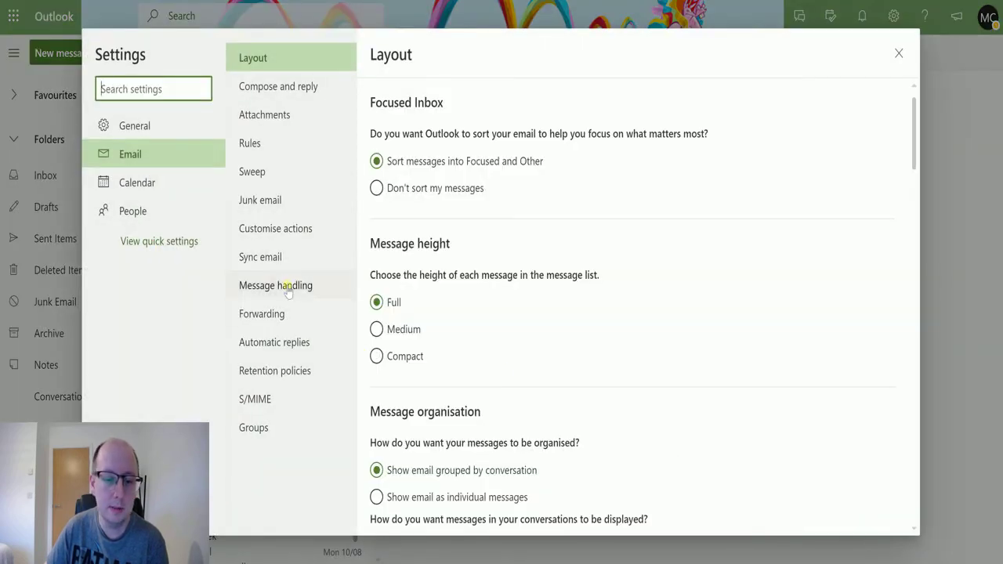
click(279, 344)
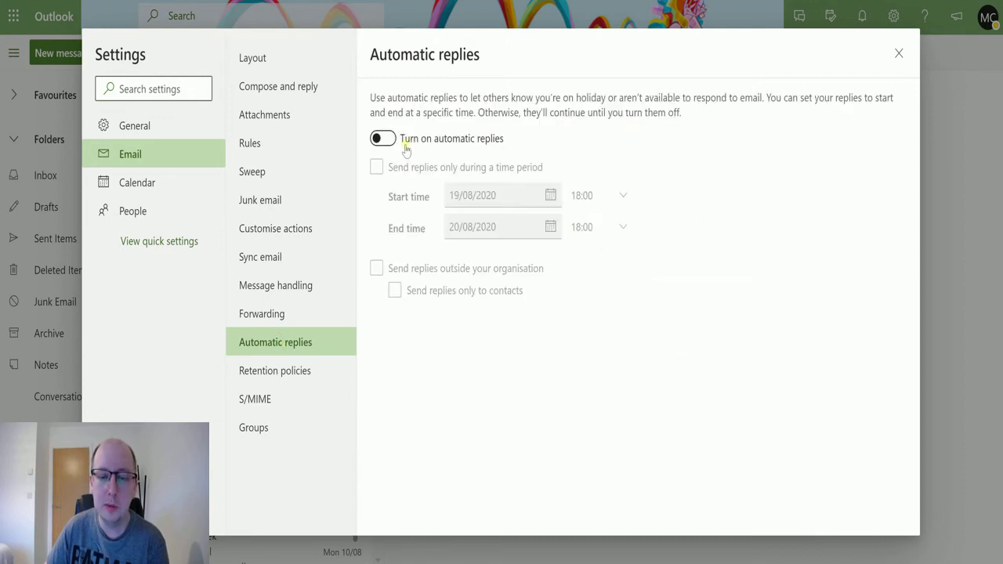
click(384, 139)
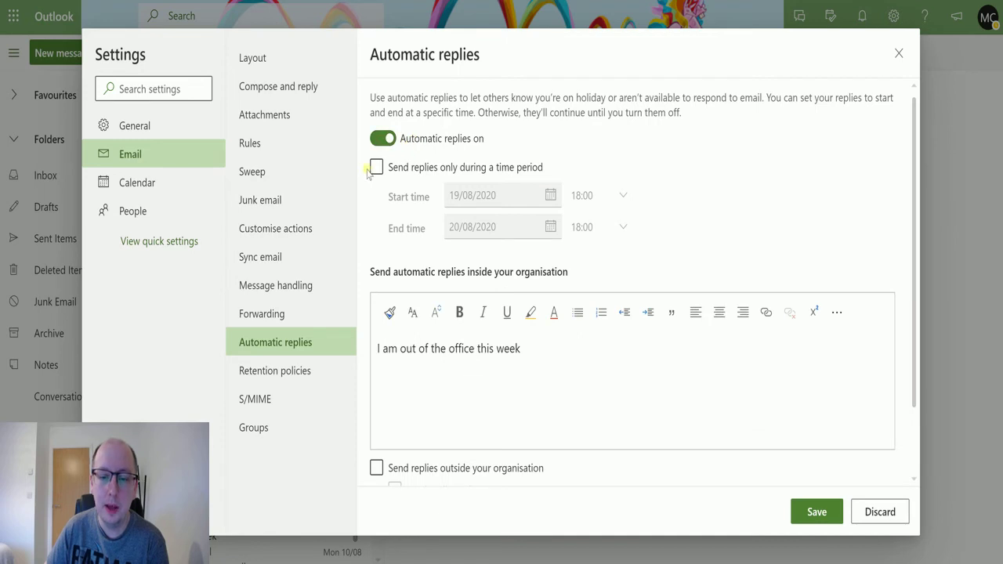
- Limit replies to a time period ending 23/08/2020 at 12:30
click(377, 167)
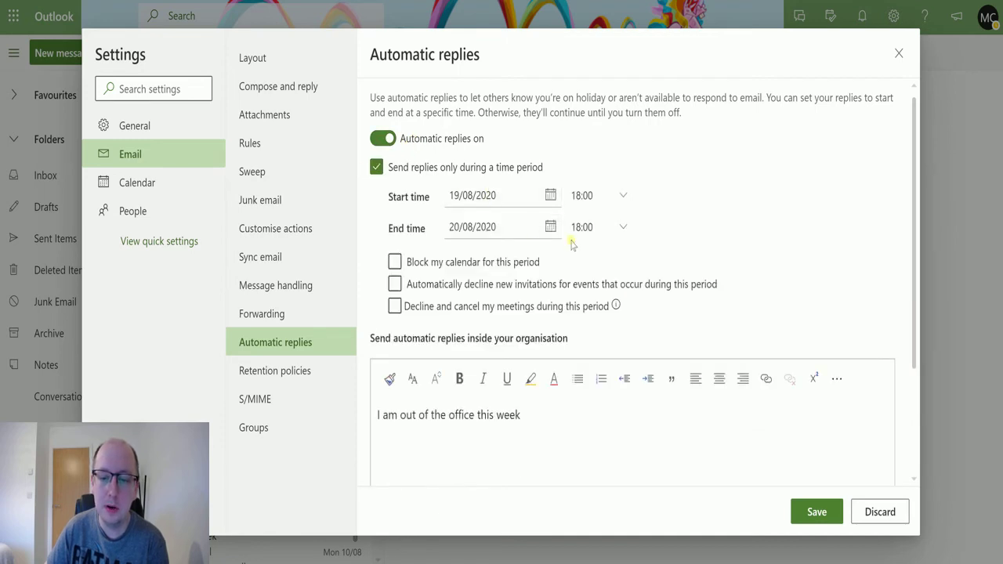
click(550, 226)
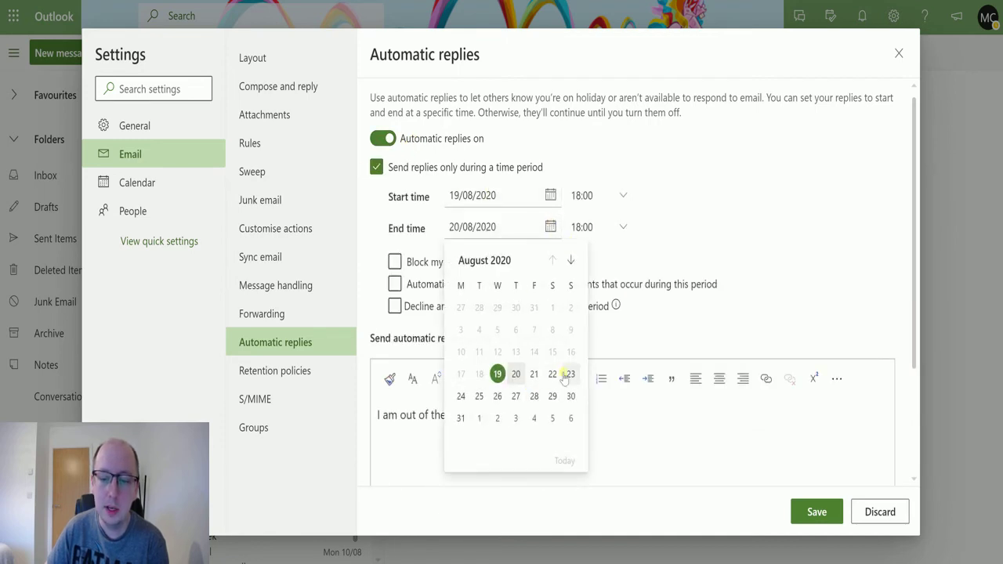
click(570, 374)
click(625, 227)
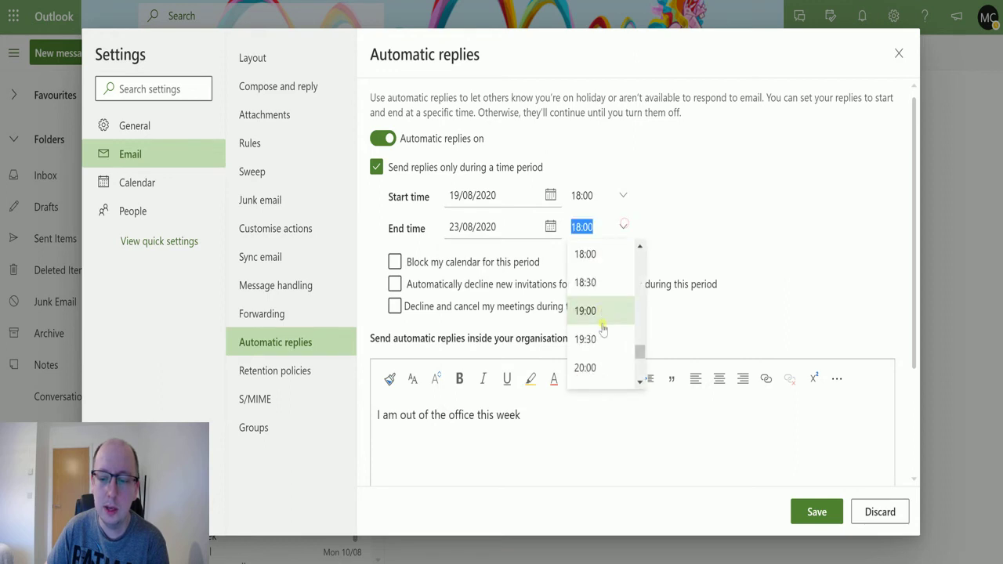
scroll(605, 307, up, 3)
scroll(604, 291, up, 3)
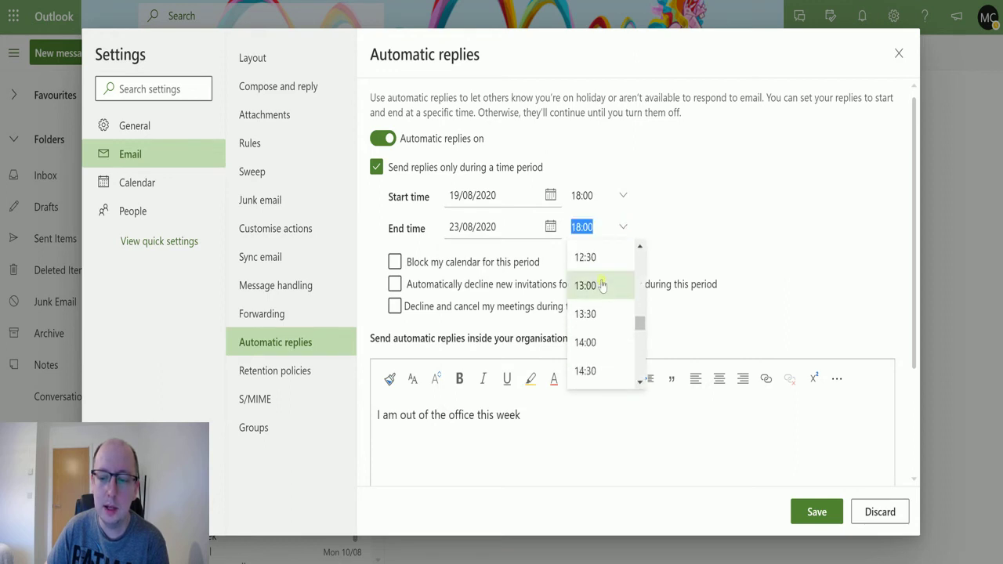
click(600, 255)
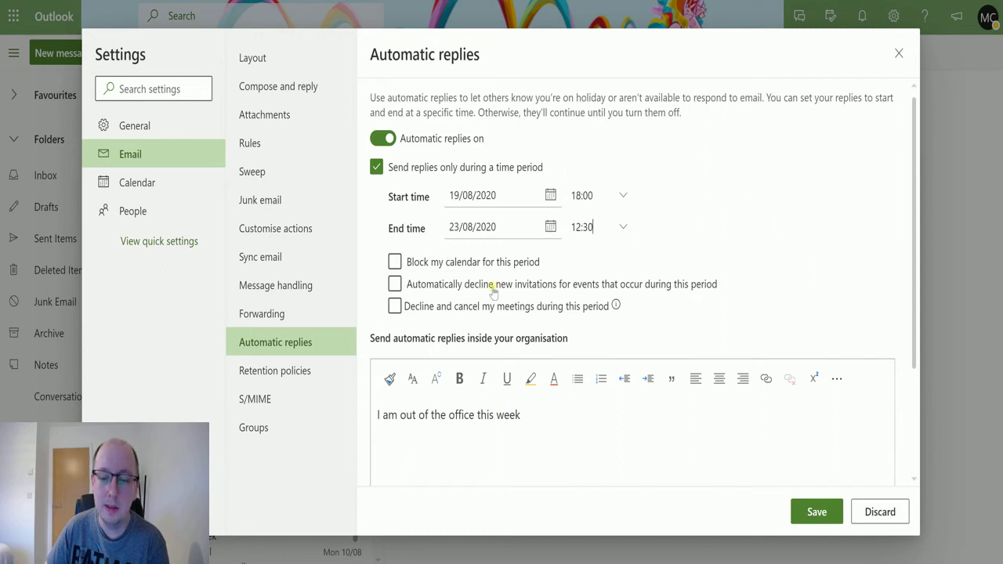
- Leave the block-calendar and decline-invitations meeting options unticked
click(434, 282)
click(417, 281)
click(537, 265)
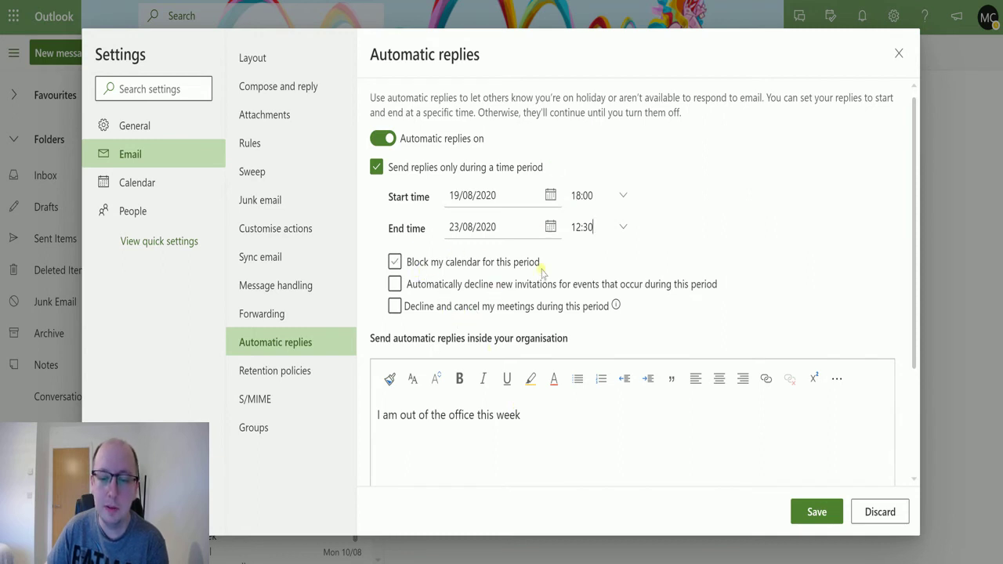
click(540, 267)
click(545, 284)
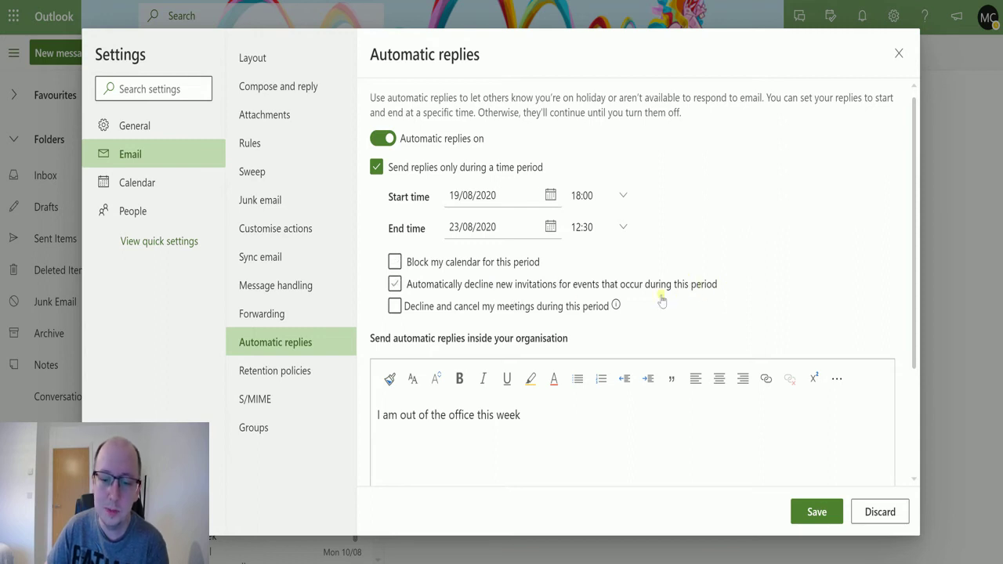
click(444, 288)
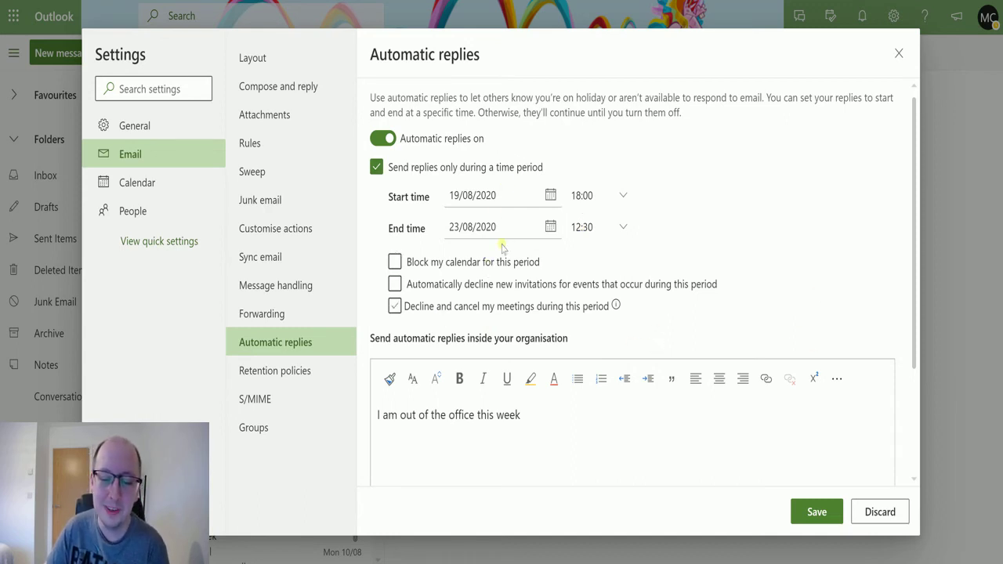
- Append 'thanks for your' to the reply message and save the automatic replies
click(532, 404)
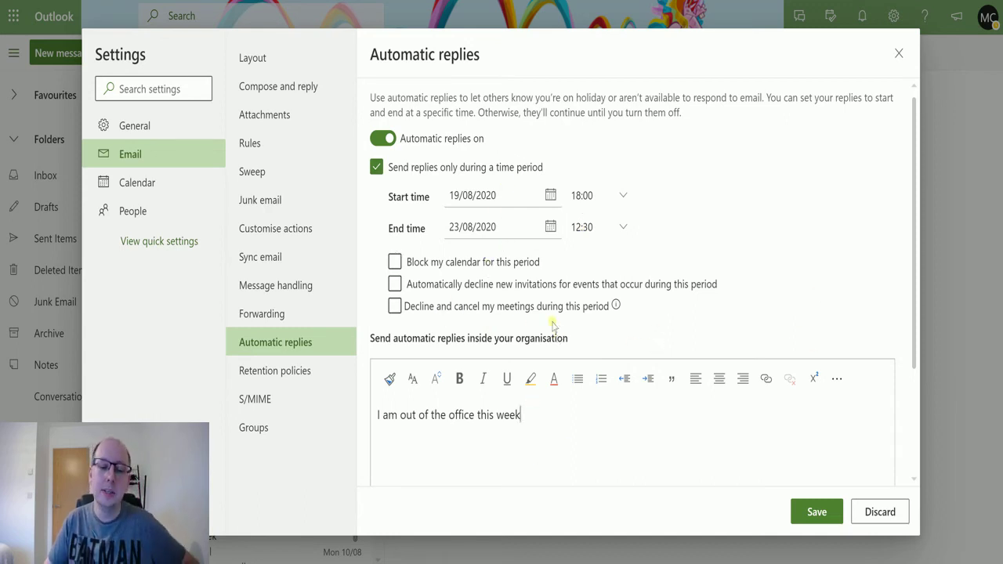
scroll(540, 457, down, 3)
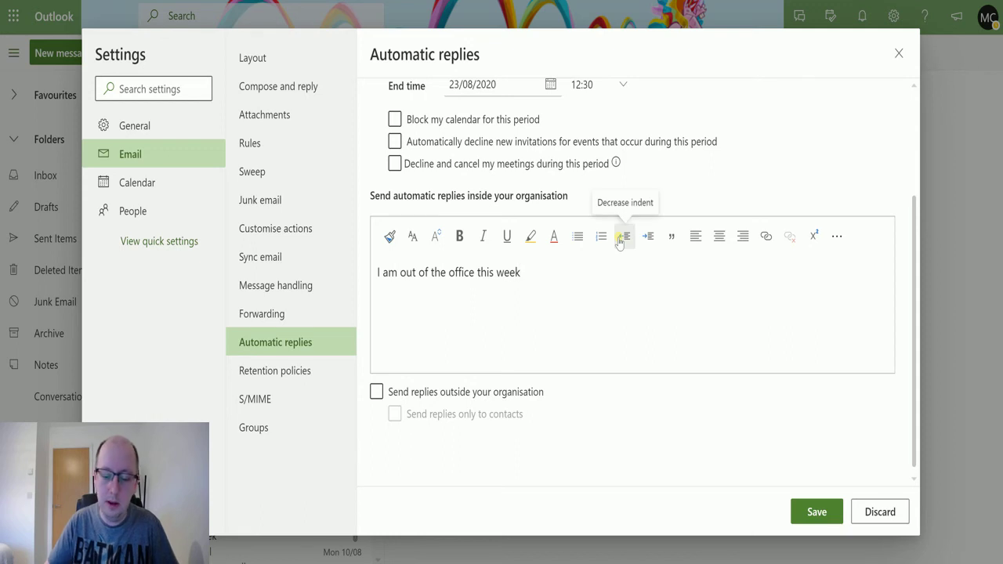
text(thanks for your message.)
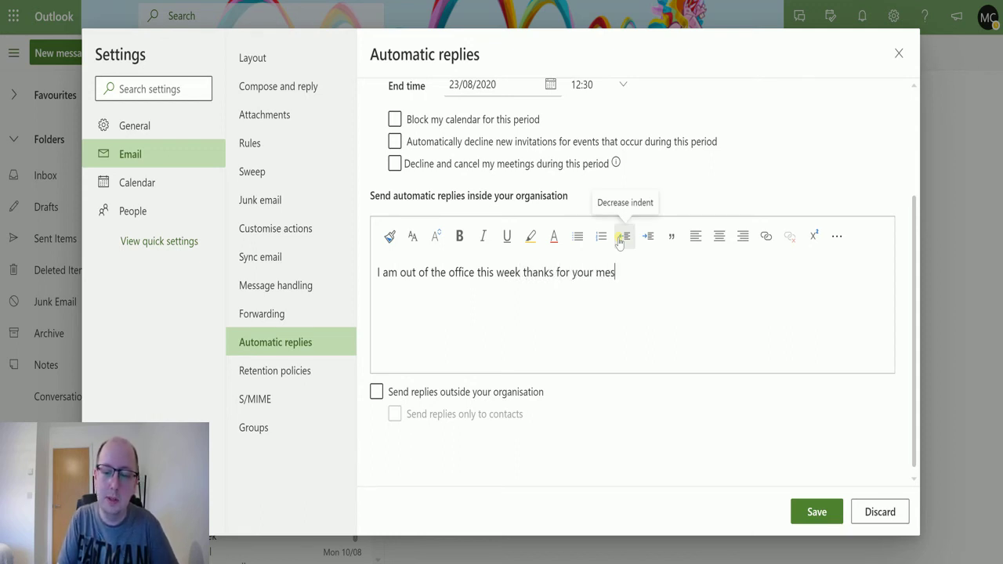
click(808, 512)
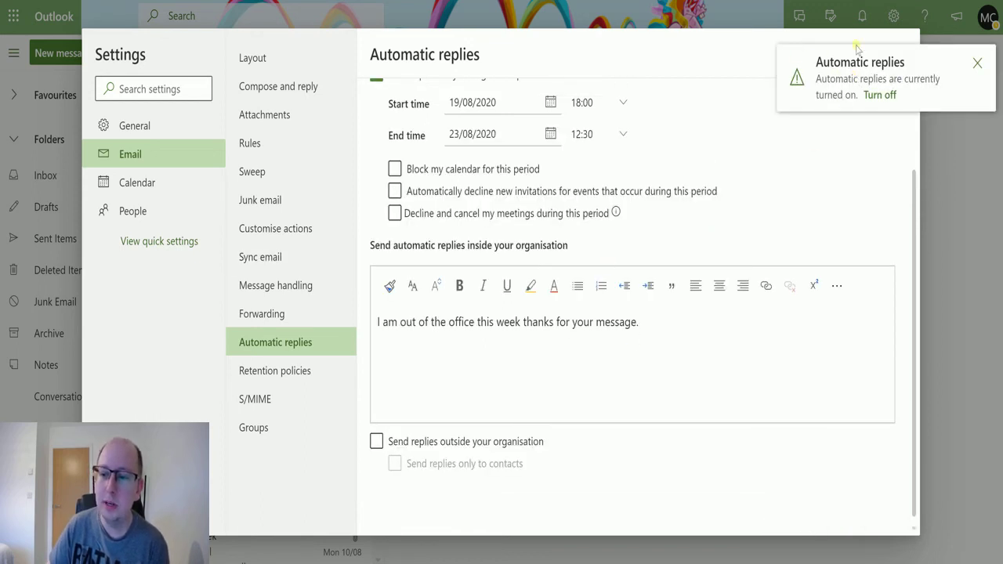
click(978, 64)
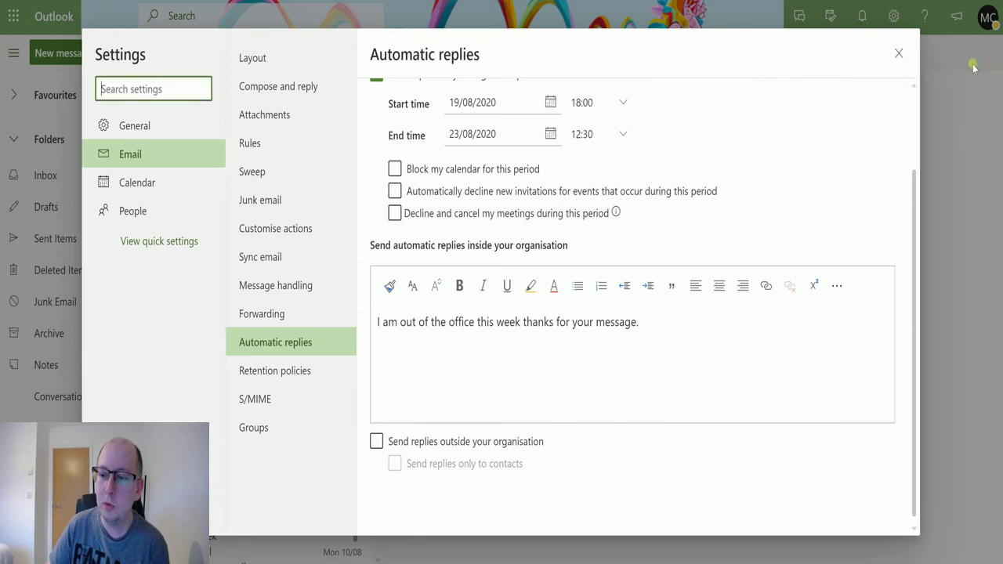
- Close Outlook settings, then save and test-run the flow in Power Automate
click(903, 57)
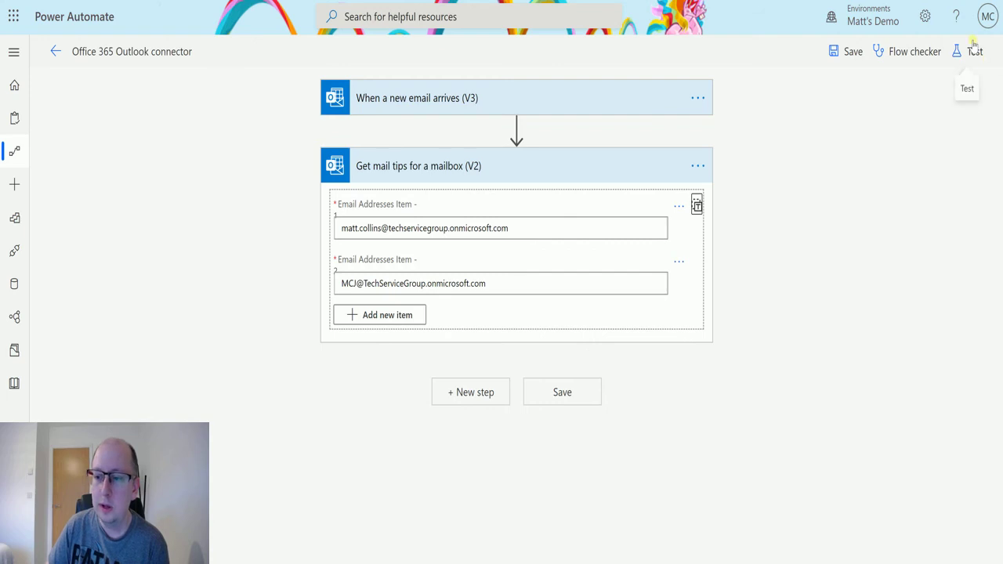
click(975, 51)
click(833, 311)
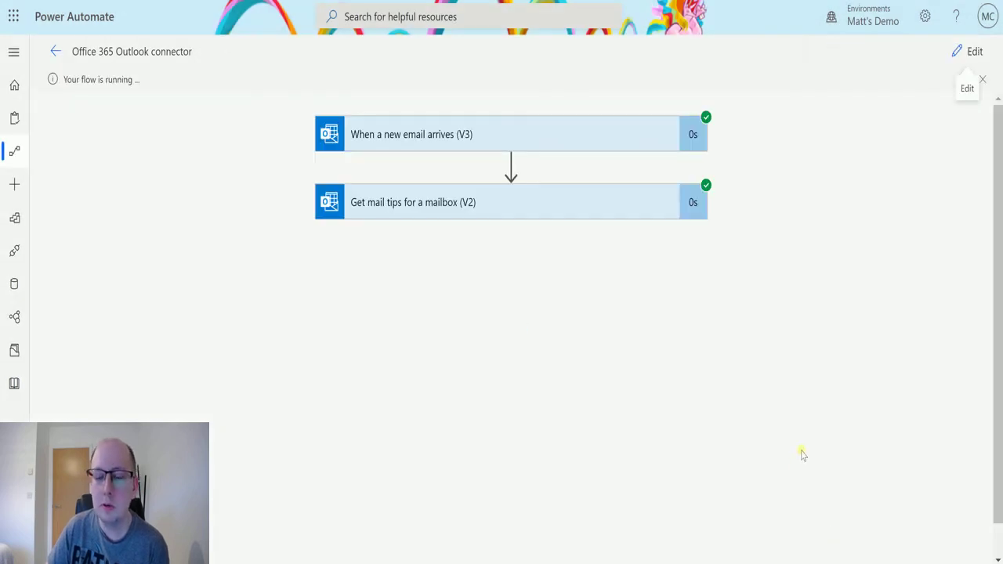
- Expand the mail tips output and scroll to automaticReplies scheduled 2020-08-19T18:00 to 2020-08-23T12:30
click(562, 203)
scroll(793, 169, down, 1)
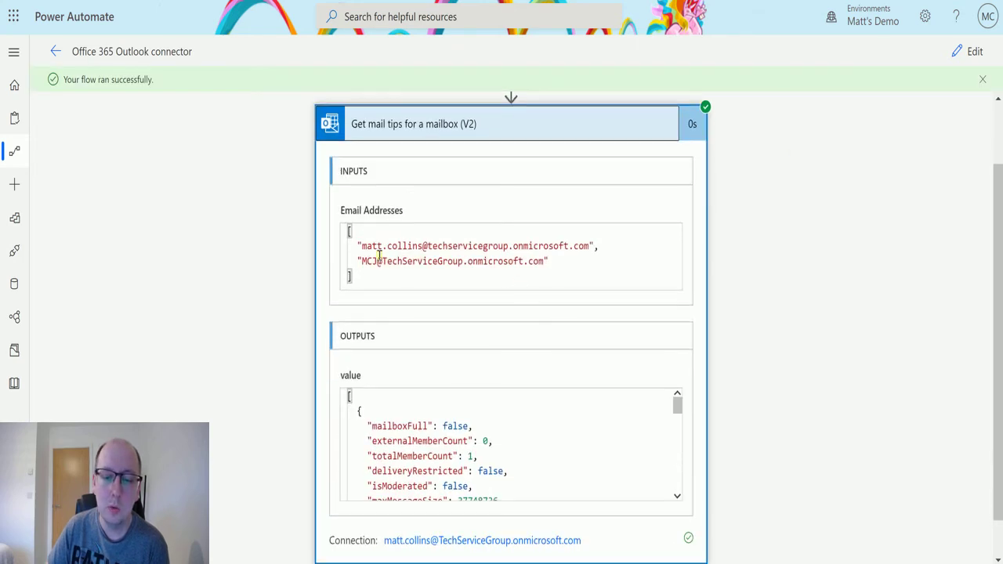
scroll(754, 314, down, 1)
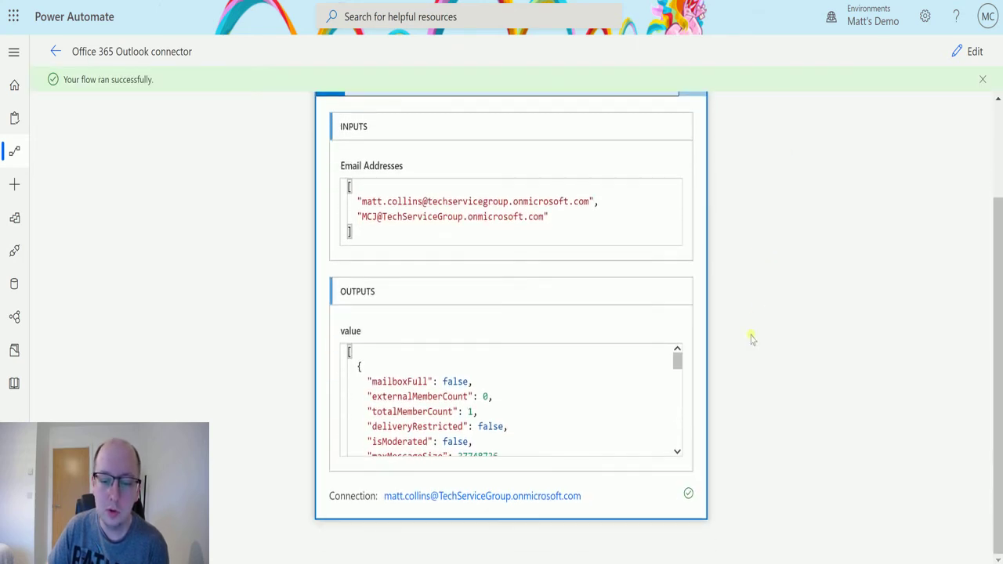
drag(677, 355, 678, 382)
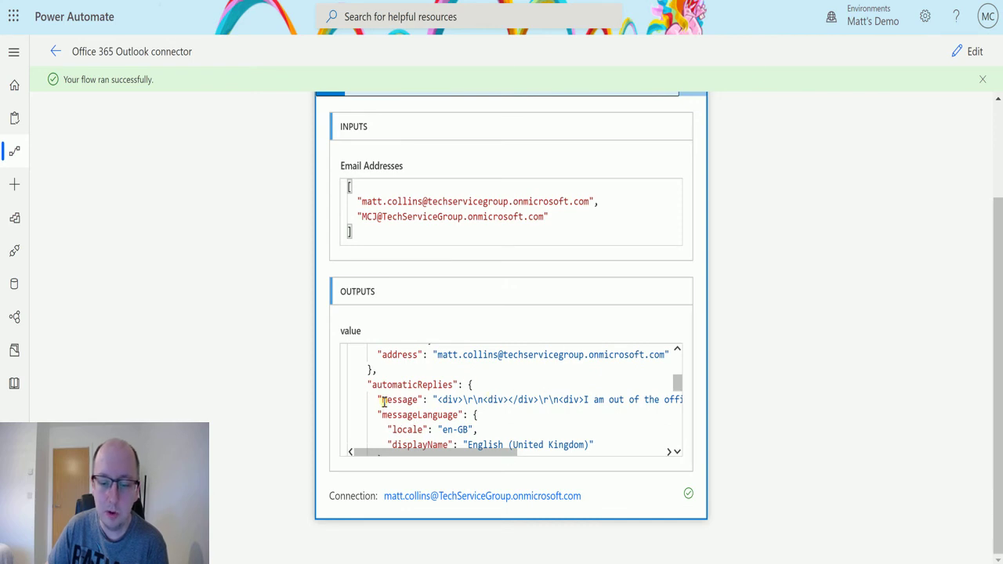
drag(445, 452, 570, 471)
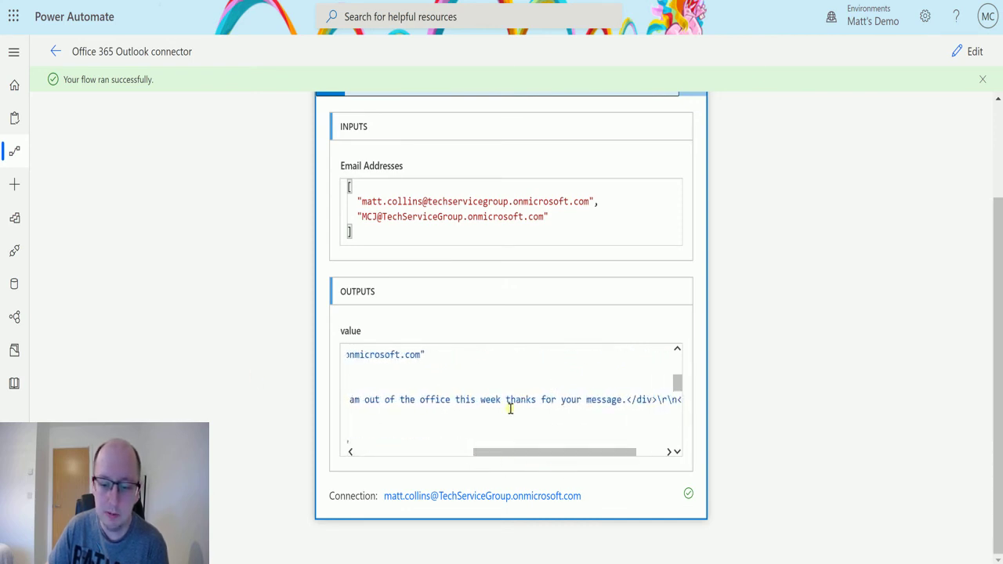
drag(513, 452, 447, 457)
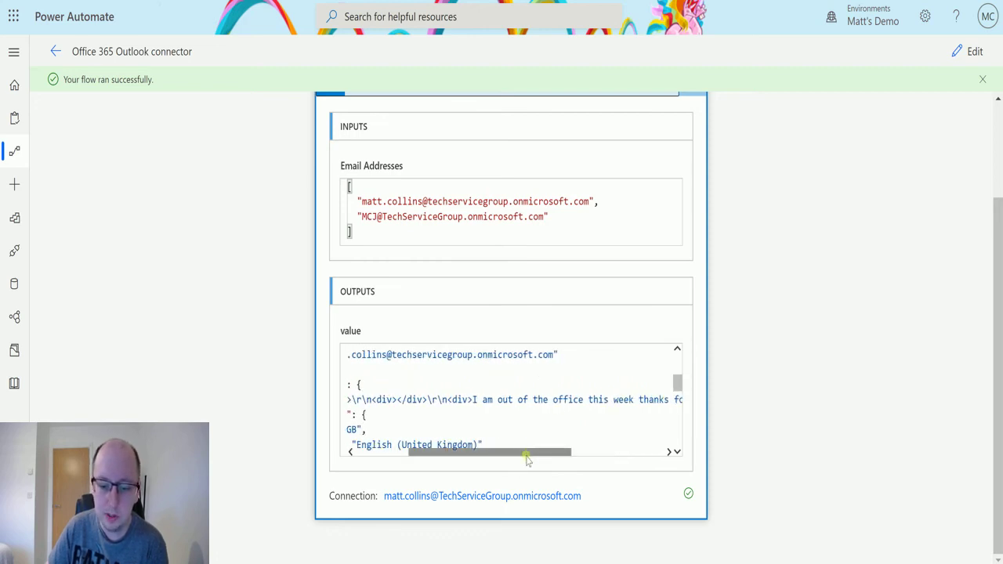
drag(526, 460, 744, 392)
click(593, 403)
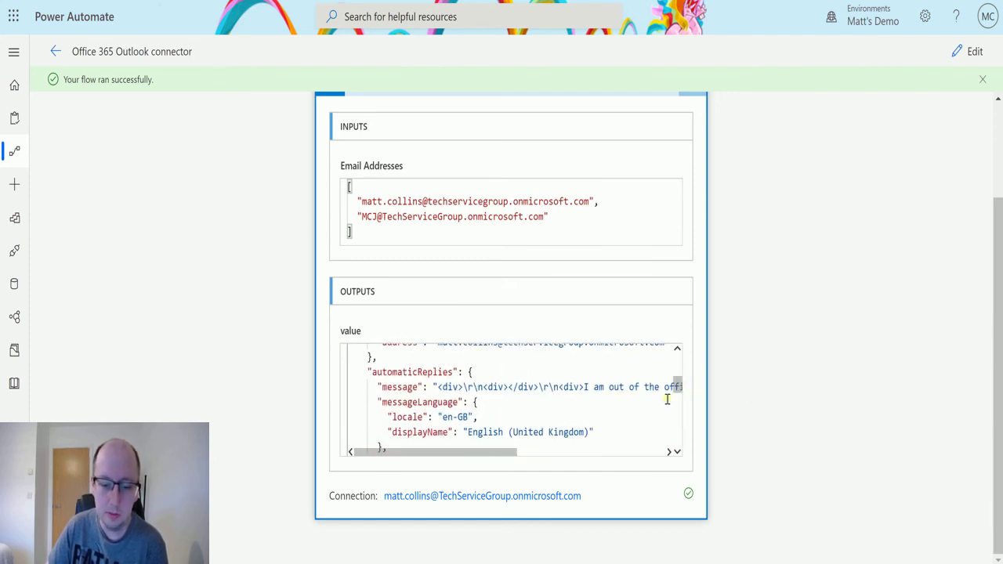
drag(678, 382, 677, 399)
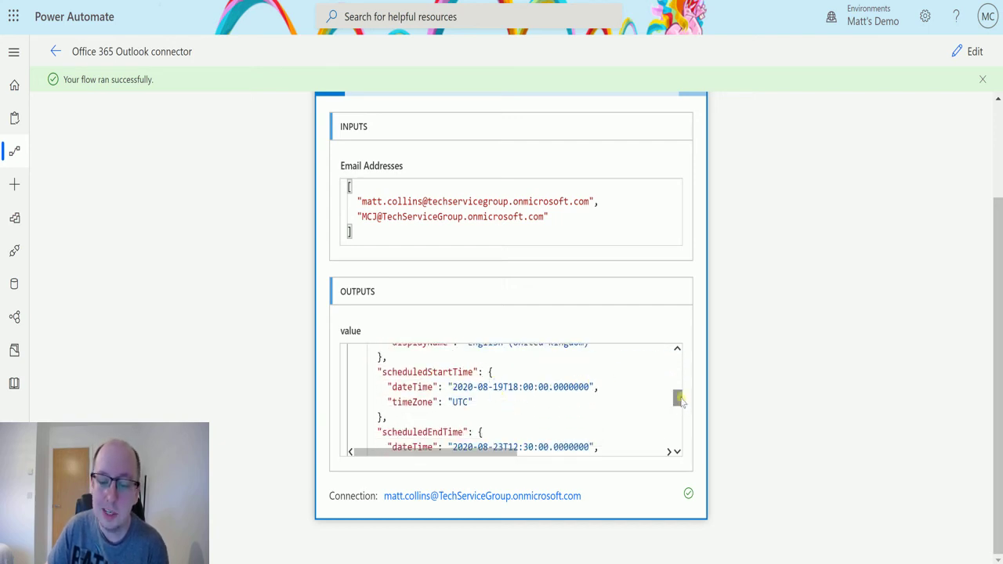
drag(676, 398, 677, 404)
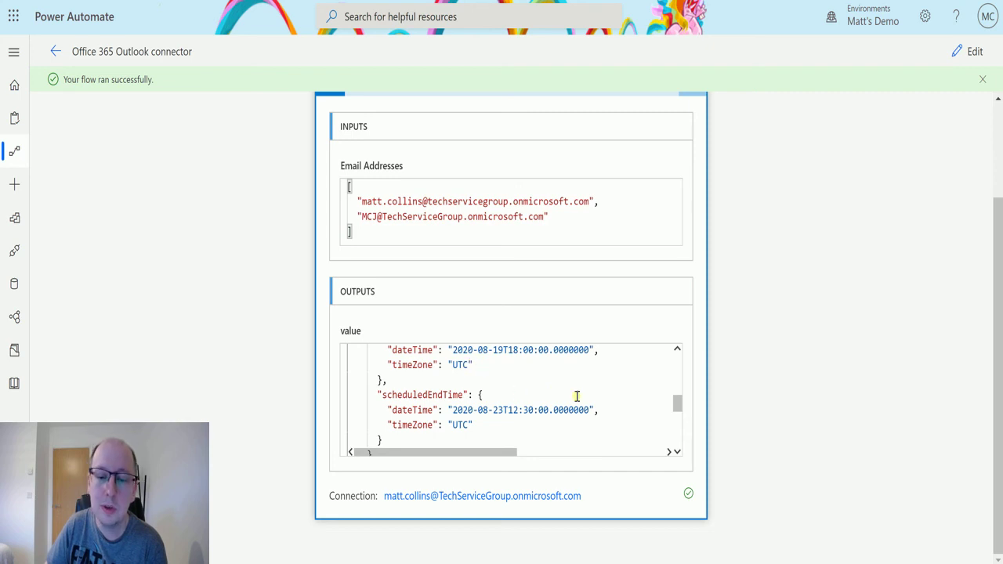
drag(677, 403, 677, 420)
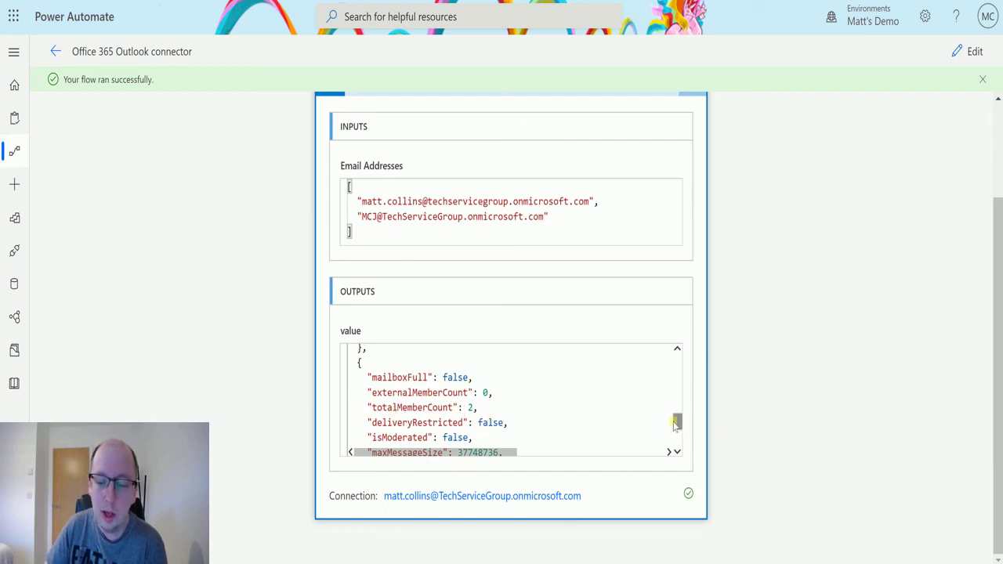
drag(678, 419, 677, 422)
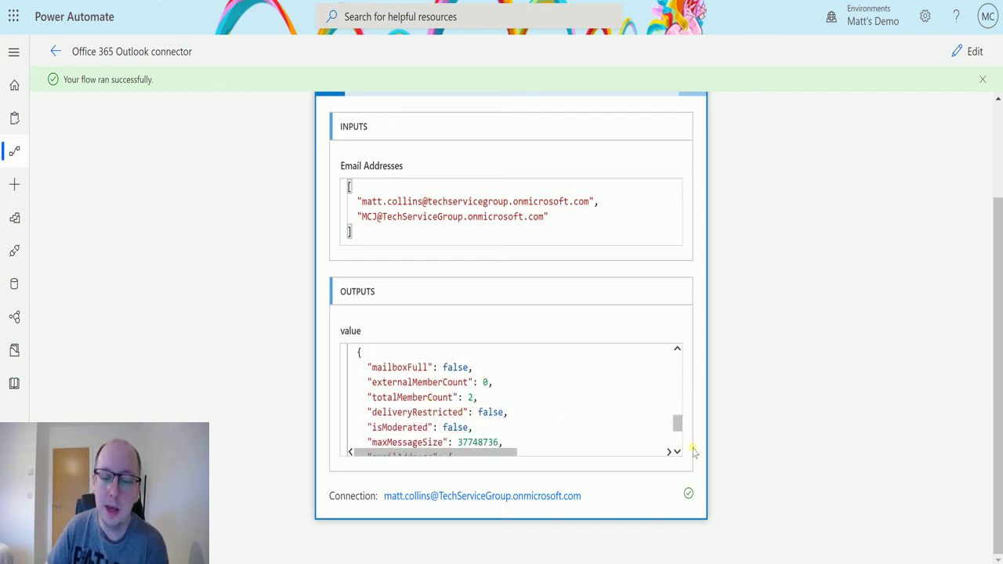
drag(677, 421, 677, 442)
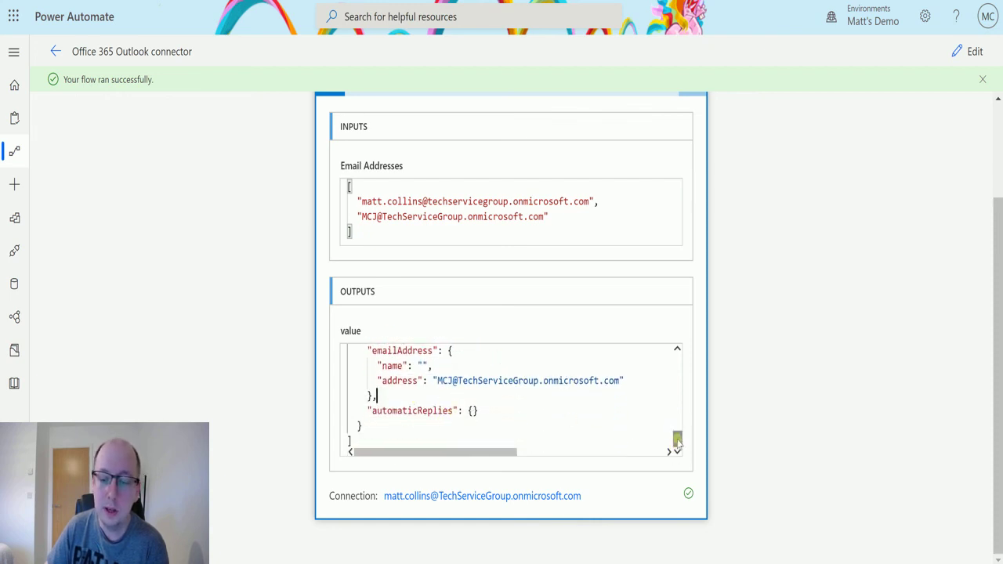
drag(677, 443, 677, 354)
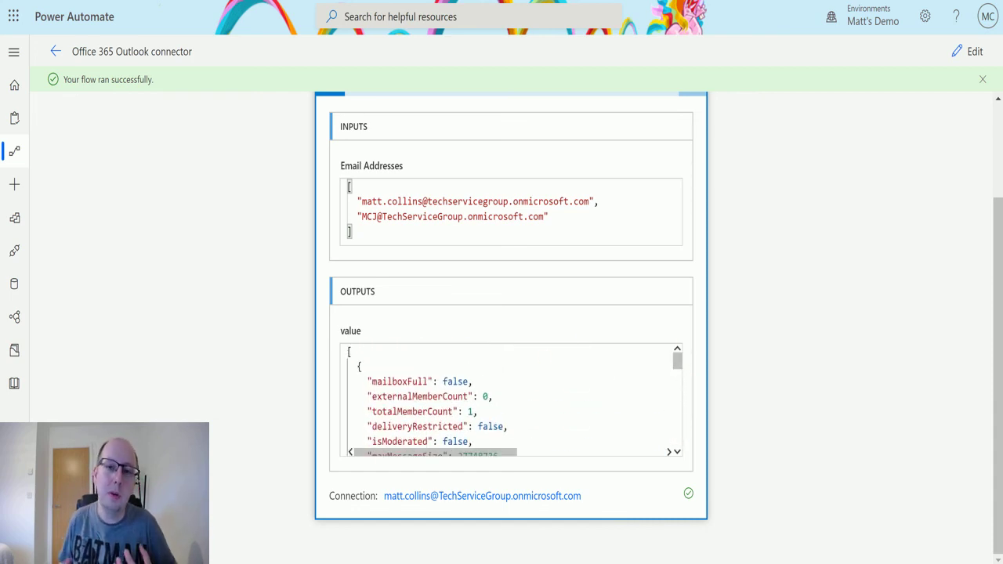